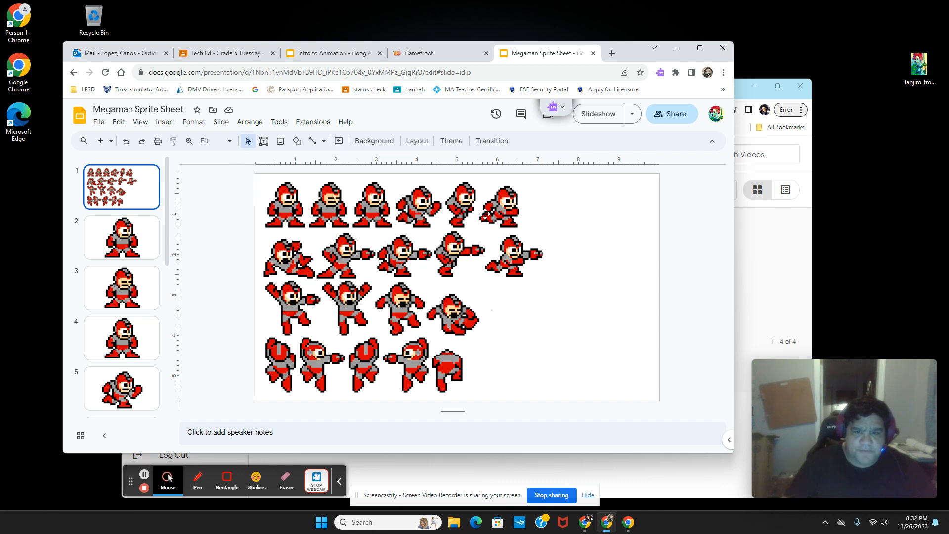
# Search Google Images for "sonic sprite sheet" in a new browser tab.
pyautogui.click(612, 54)
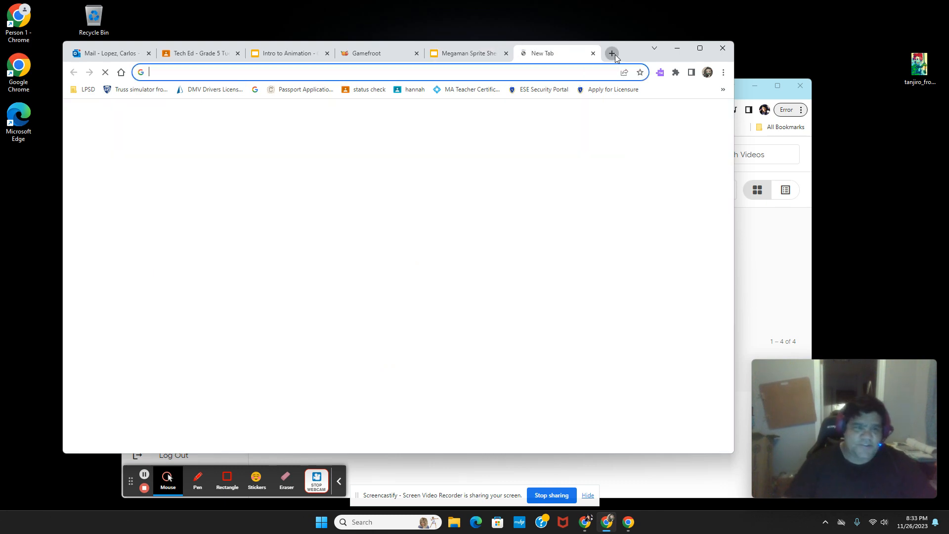
pyautogui.write('sonic')
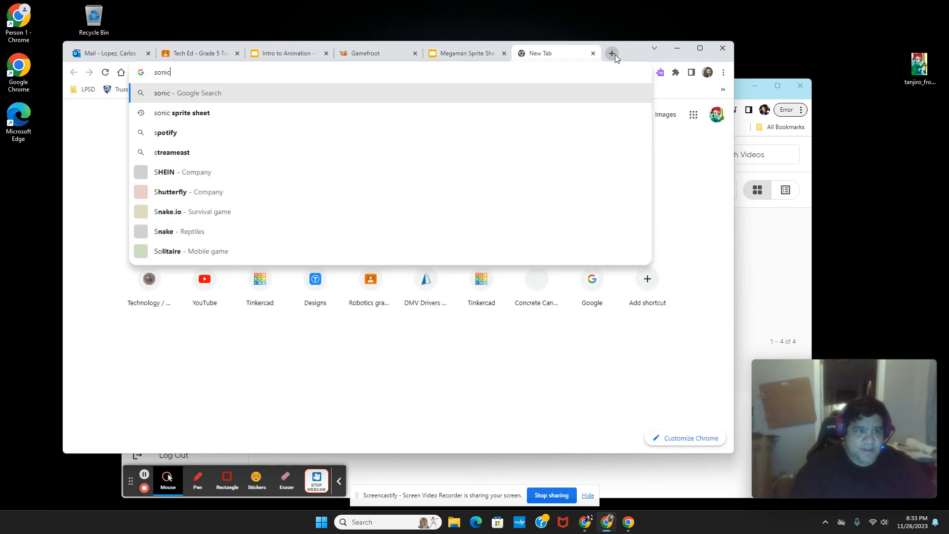
pyautogui.press('Return')
pyautogui.click(187, 123)
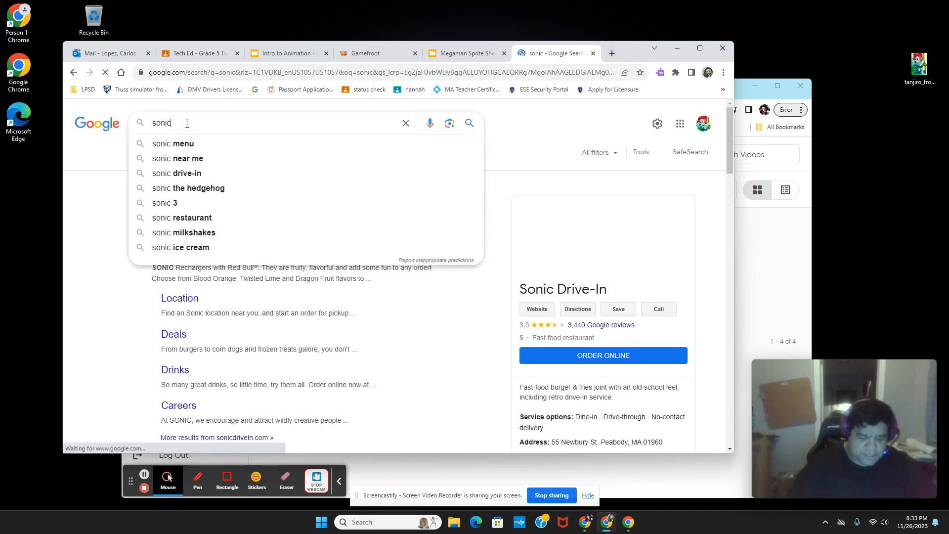
pyautogui.write('sprite sheet')
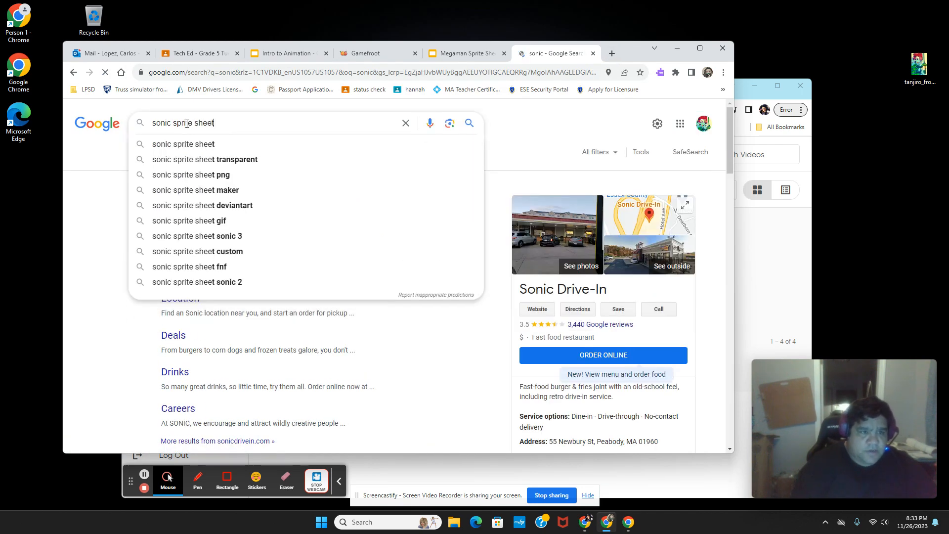
pyautogui.press('Return')
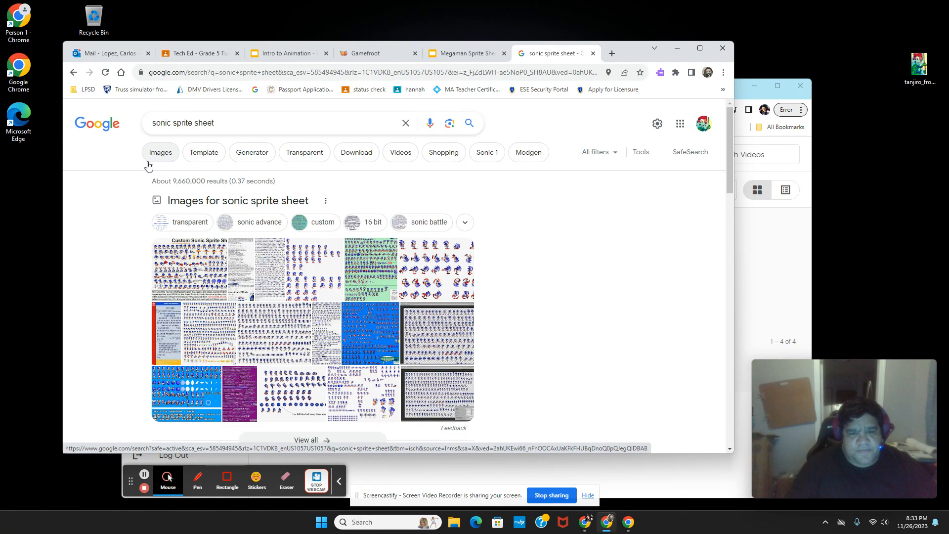
pyautogui.click(160, 153)
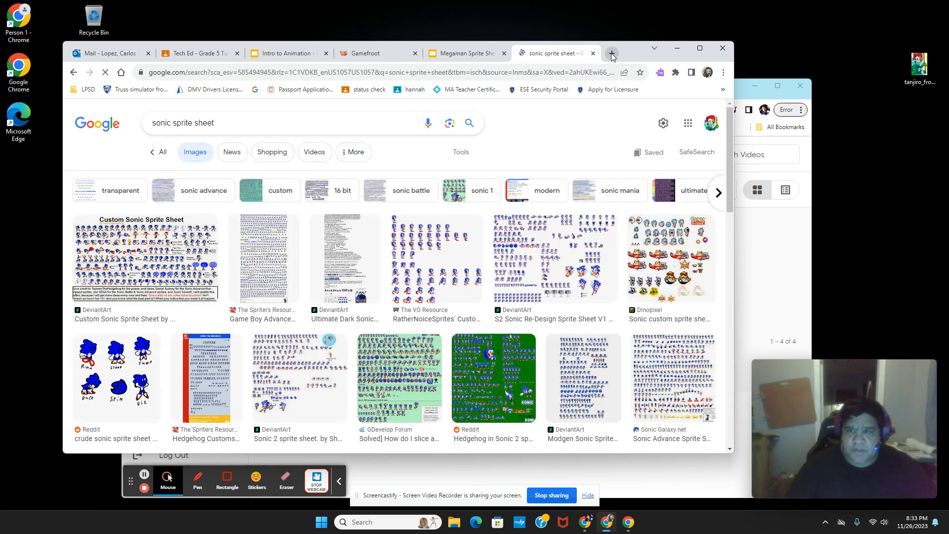
# Open the crude Sonic sprite sheet from Reddit, save its image to the desktop, and dismiss the Google Lens prompt.
pyautogui.click(131, 354)
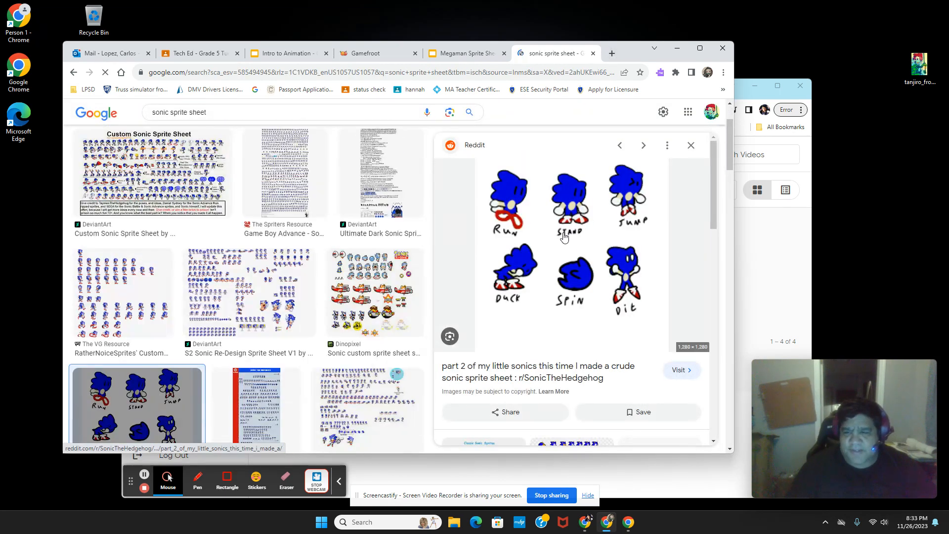
pyautogui.moveTo(564, 236); pyautogui.dragTo(888, 200)
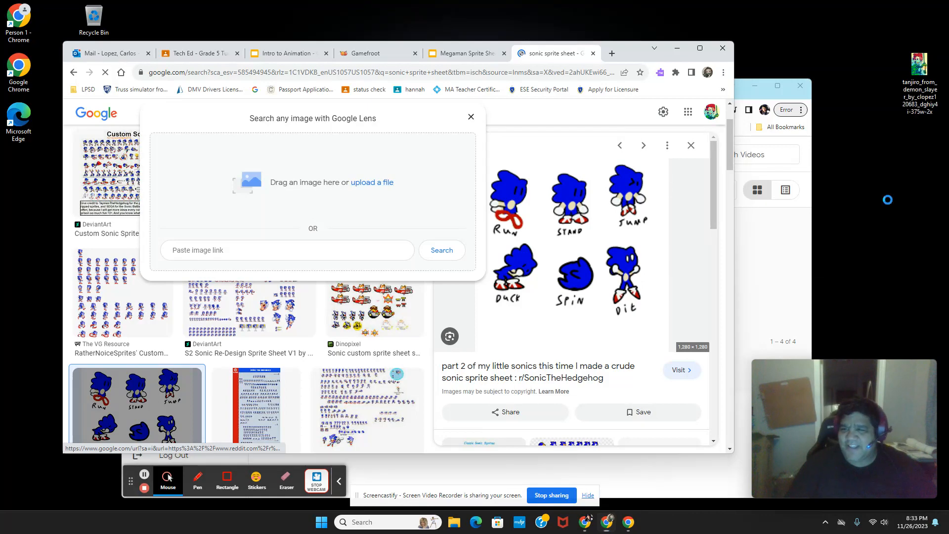
pyautogui.rightClick(576, 202)
pyautogui.click(728, 305)
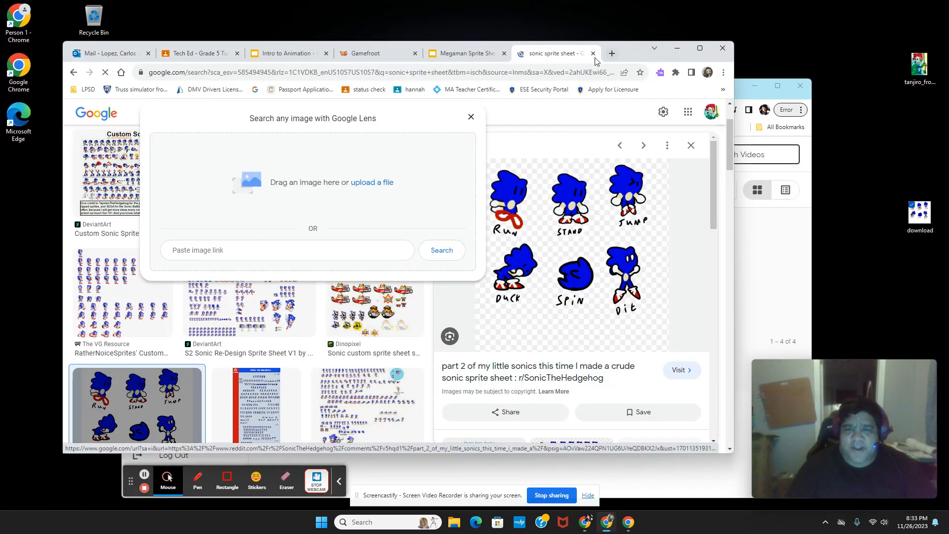
pyautogui.click(471, 116)
# Create a blank Google Slides presentation and delete the title and subtitle placeholders from its first slide.
pyautogui.click(688, 111)
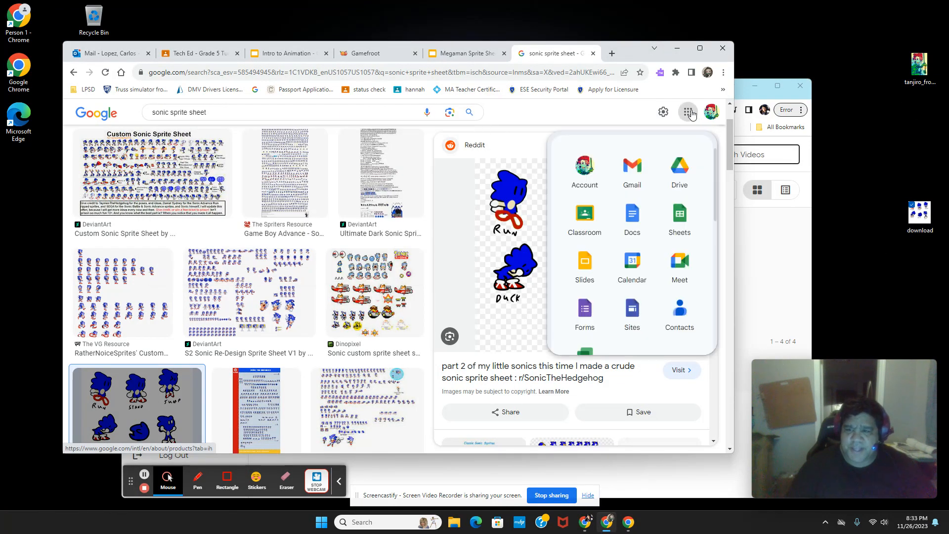
pyautogui.click(585, 262)
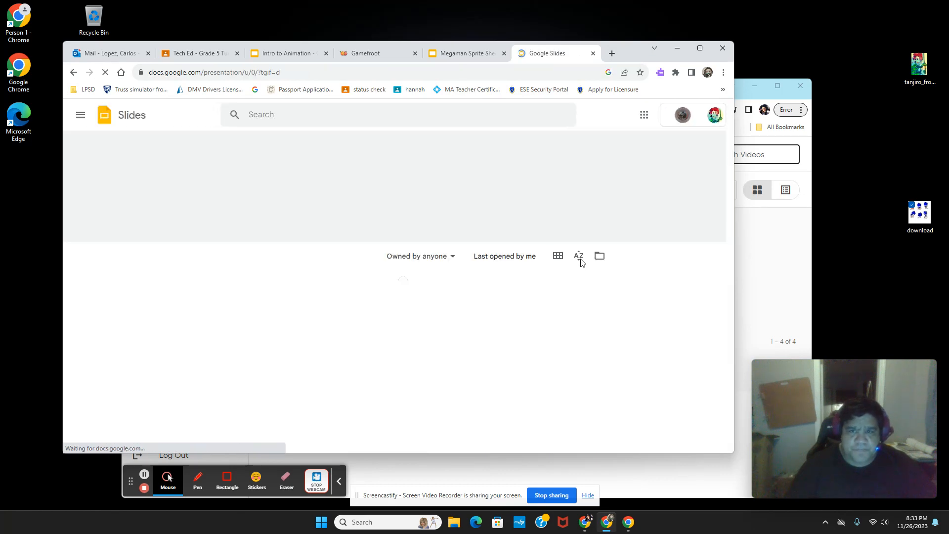
pyautogui.click(206, 197)
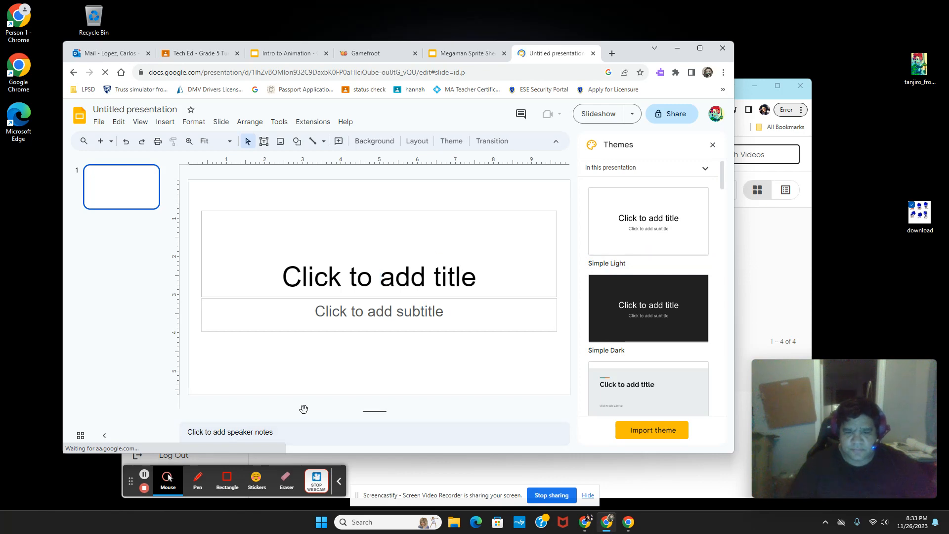
pyautogui.moveTo(479, 192); pyautogui.dragTo(343, 387)
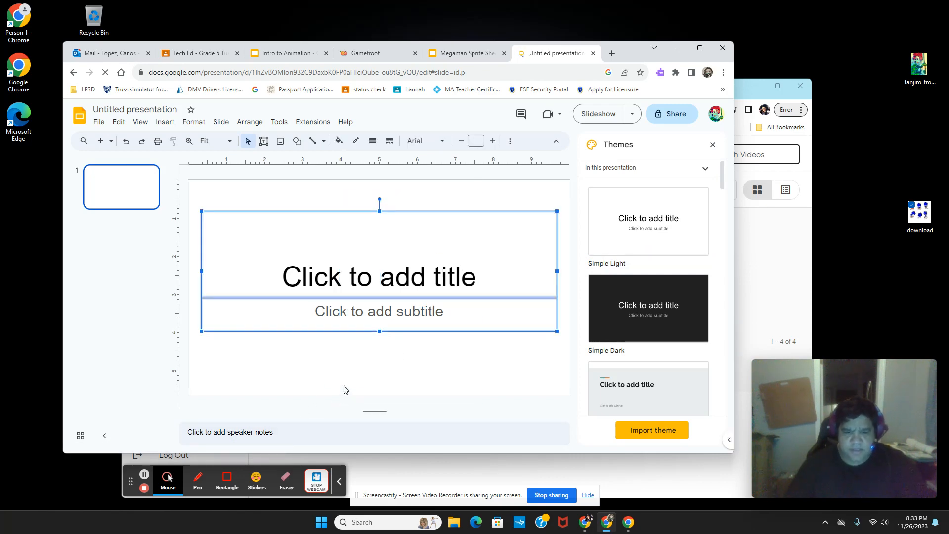
pyautogui.press('Delete')
# Insert the downloaded Sonic sprite sheet from the desktop, then enlarge, widen and center it on the slide.
pyautogui.moveTo(919, 212); pyautogui.dragTo(423, 265)
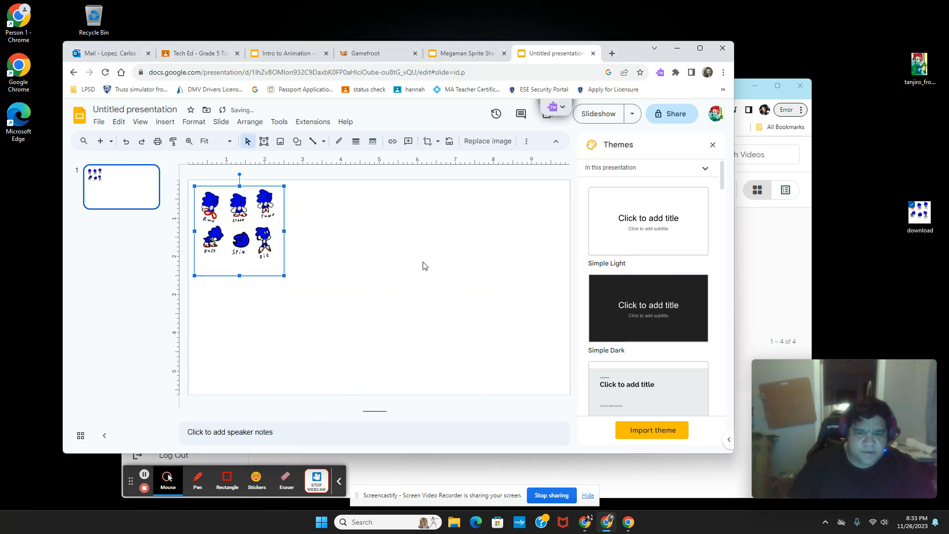
pyautogui.moveTo(284, 275); pyautogui.dragTo(388, 332)
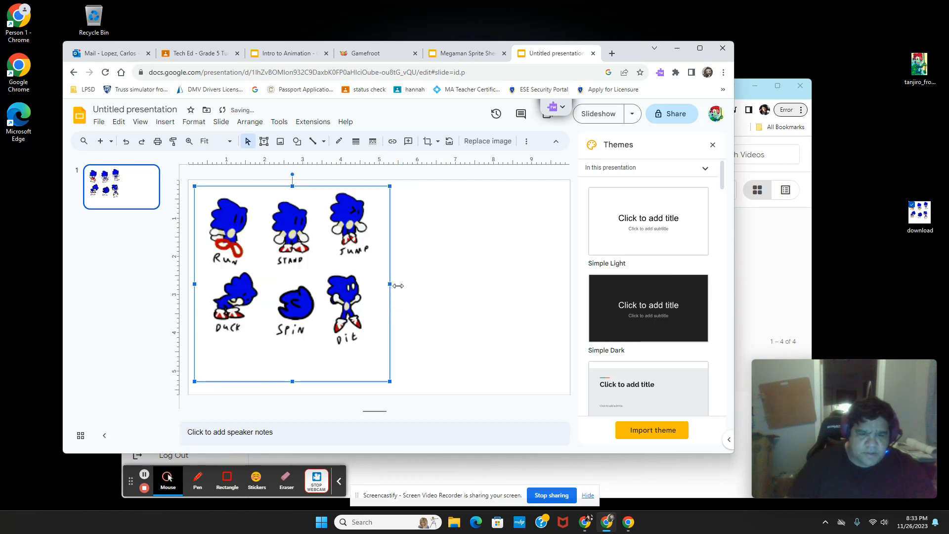
pyautogui.moveTo(390, 285); pyautogui.dragTo(525, 287)
pyautogui.moveTo(434, 296); pyautogui.dragTo(450, 299)
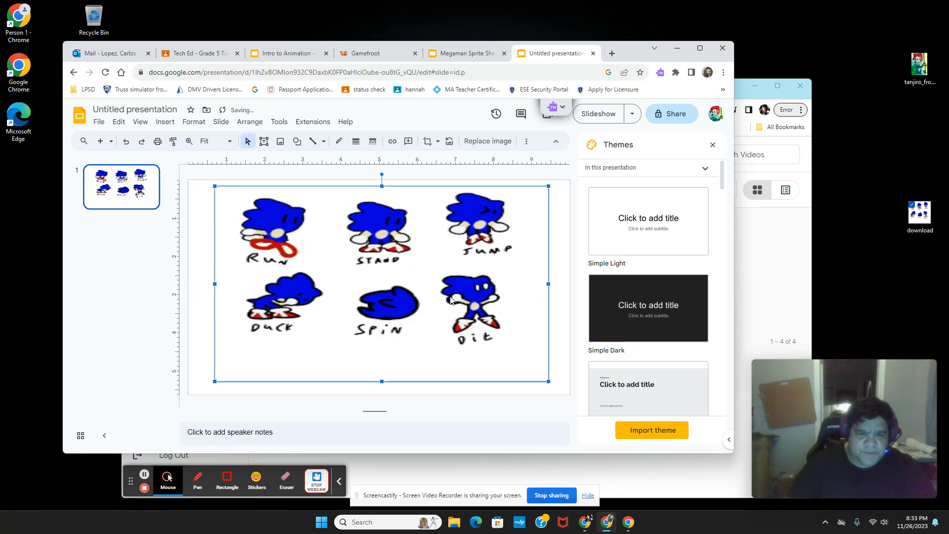
# Duplicate the sprite sheet slide and crop the image on the copy to the Run sprite.
pyautogui.click(106, 172)
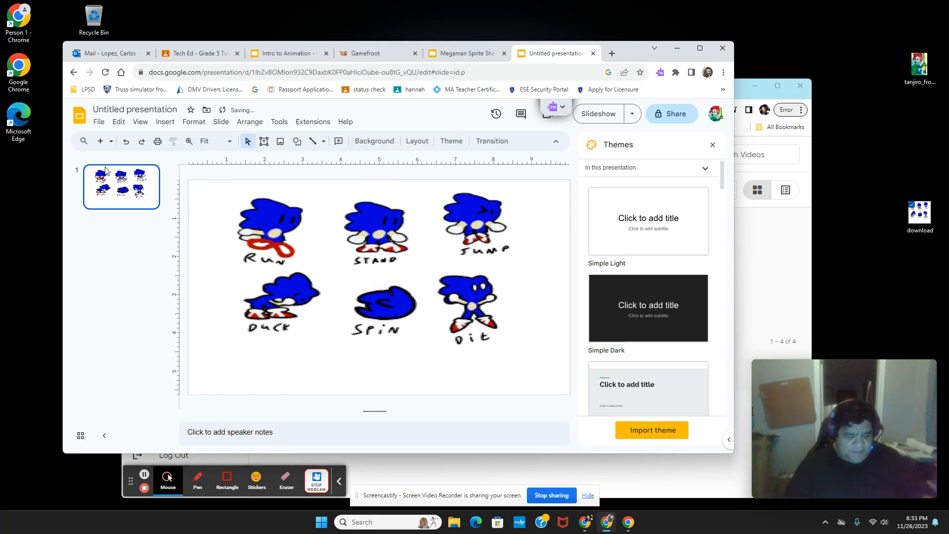
pyautogui.hotkey('ctrl', 'd')
pyautogui.click(339, 260)
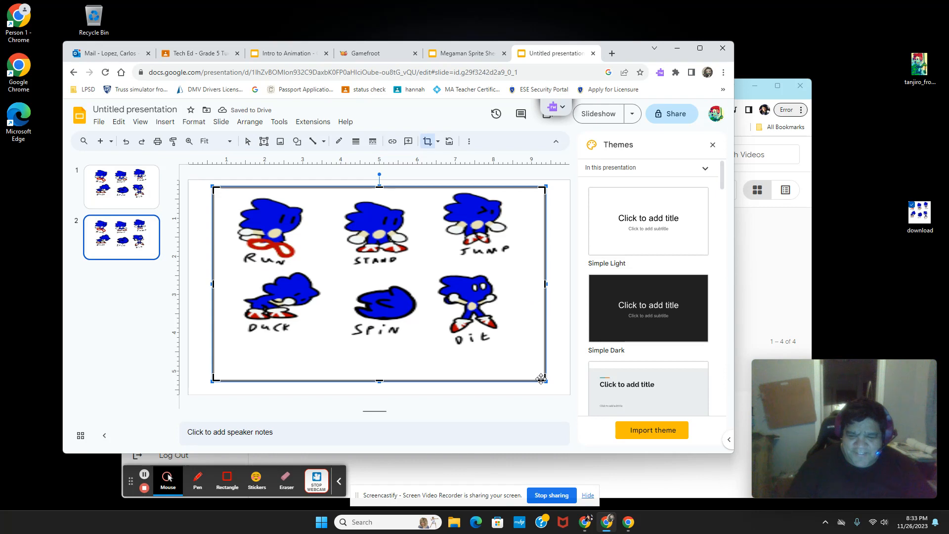
pyautogui.moveTo(545, 381); pyautogui.dragTo(309, 270)
pyautogui.moveTo(214, 230); pyautogui.dragTo(264, 235)
pyautogui.click(275, 228)
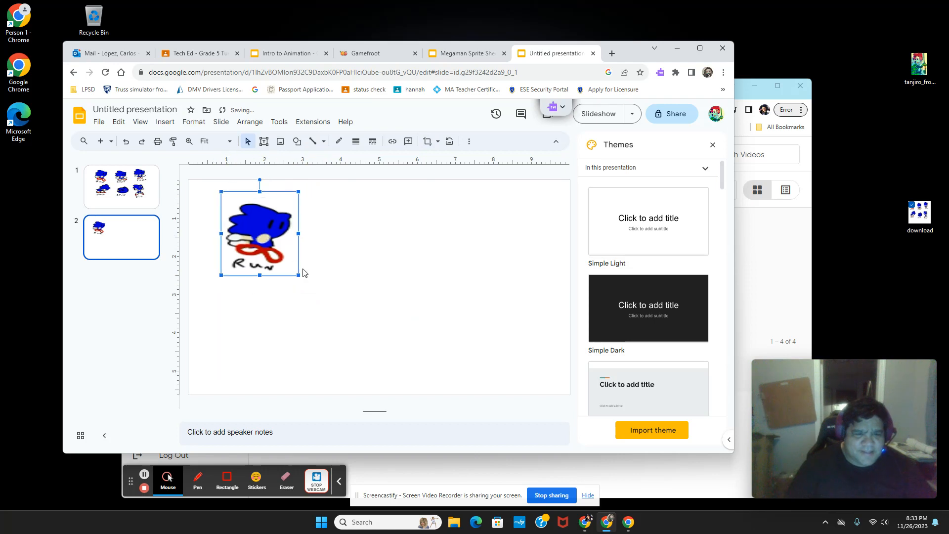
# Enlarge the cropped Run sprite to nearly the slide's height and center it on slide 2.
pyautogui.moveTo(359, 306); pyautogui.dragTo(392, 313)
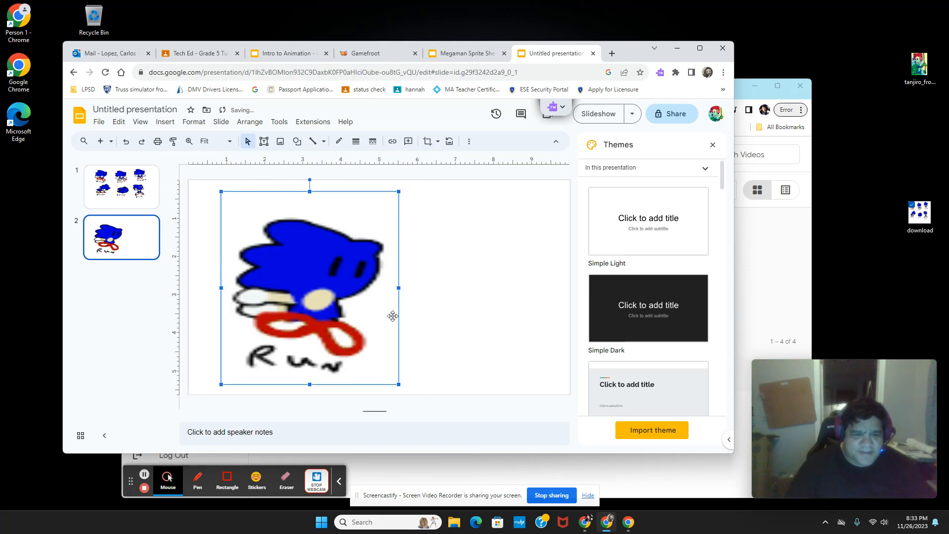
pyautogui.moveTo(269, 276); pyautogui.dragTo(369, 272)
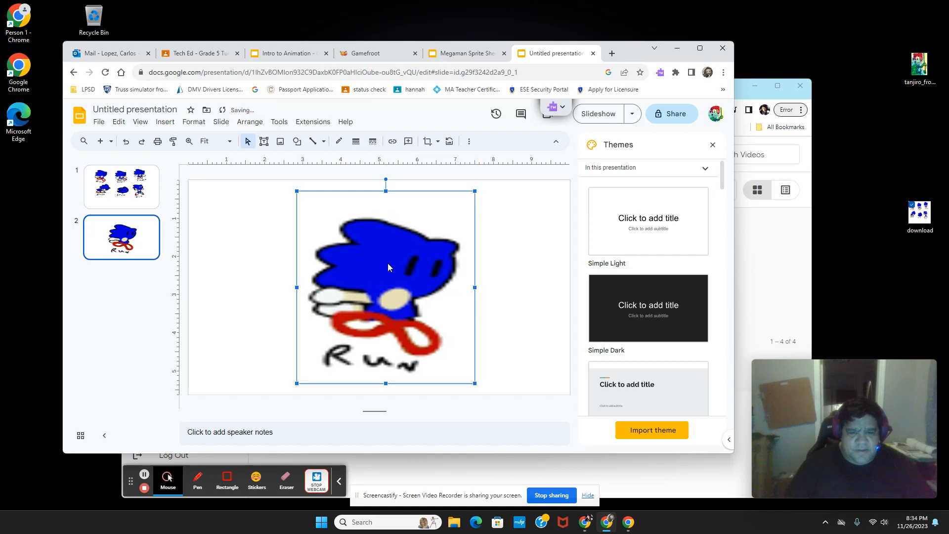
pyautogui.click(505, 251)
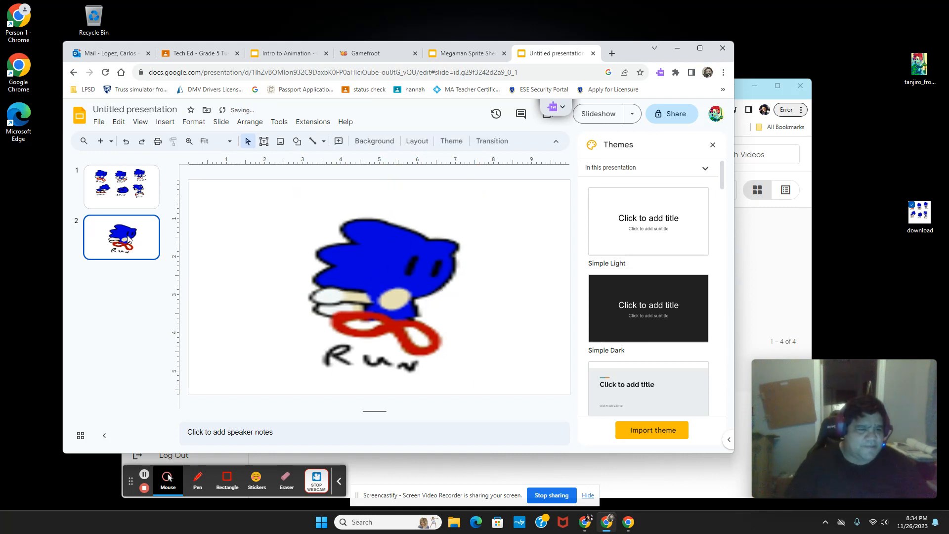
# Duplicate the Run slide and shift the sheet inside the copy's crop frame until it shows the Stand sprite.
pyautogui.hotkey('ctrl', 'd')
pyautogui.click(376, 271)
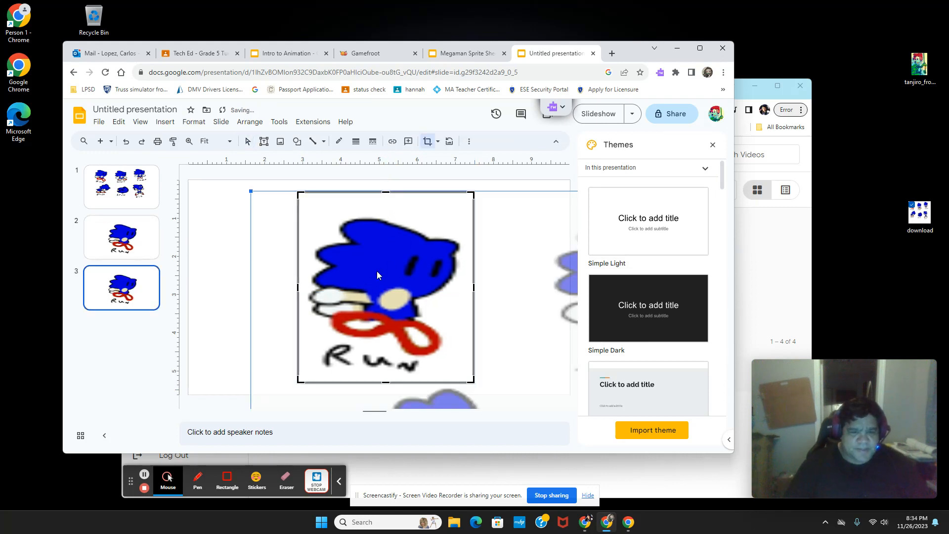
pyautogui.press('Left')
pyautogui.press('Left')
pyautogui.press('Left')
pyautogui.press('Left')
pyautogui.press('Left')
pyautogui.press('Left')
pyautogui.press('Left')
pyautogui.press('Left')
pyautogui.press('Left')
pyautogui.press('Left')
pyautogui.press('Left')
pyautogui.press('Left')
pyautogui.press('Left')
pyautogui.press('Left')
pyautogui.press('Left')
pyautogui.press('Left')
pyautogui.press('Left')
pyautogui.press('Left')
pyautogui.press('Left')
pyautogui.press('Left')
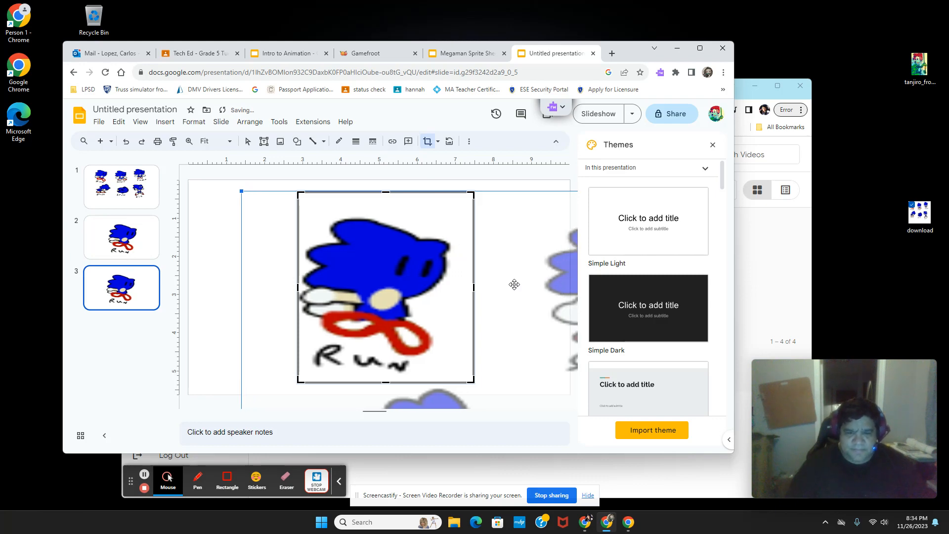
pyautogui.press('Left')
pyautogui.press('Left')
pyautogui.press('Left')
pyautogui.press('Left')
pyautogui.press('Left')
pyautogui.press('Left')
pyautogui.press('Left')
pyautogui.press('Left')
pyautogui.press('Left')
pyautogui.press('Left')
pyautogui.press('Left')
pyautogui.press('Left')
pyautogui.press('Left')
pyautogui.press('Left')
pyautogui.press('Left')
pyautogui.press('Left')
pyautogui.press('Left')
pyautogui.press('Left')
pyautogui.press('Left')
pyautogui.press('Left')
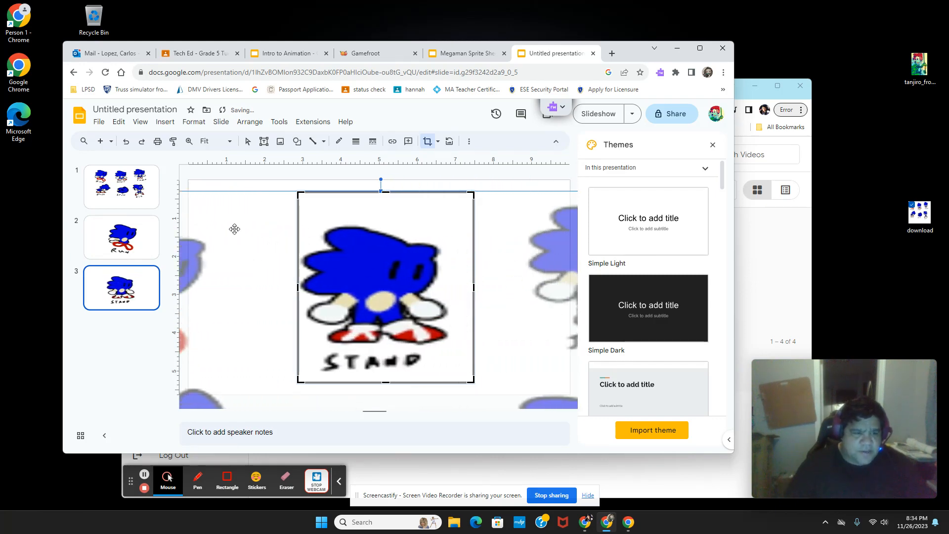
pyautogui.click(133, 298)
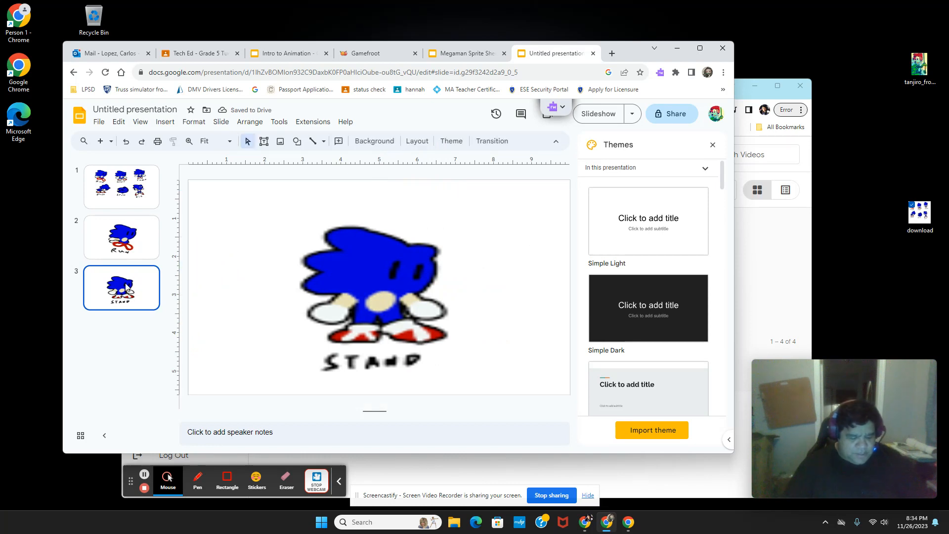
# Duplicate the Stand slide and shift the sheet inside the copy's crop frame until it shows the Jump sprite.
pyautogui.hotkey('ctrl', 'd')
pyautogui.click(428, 312)
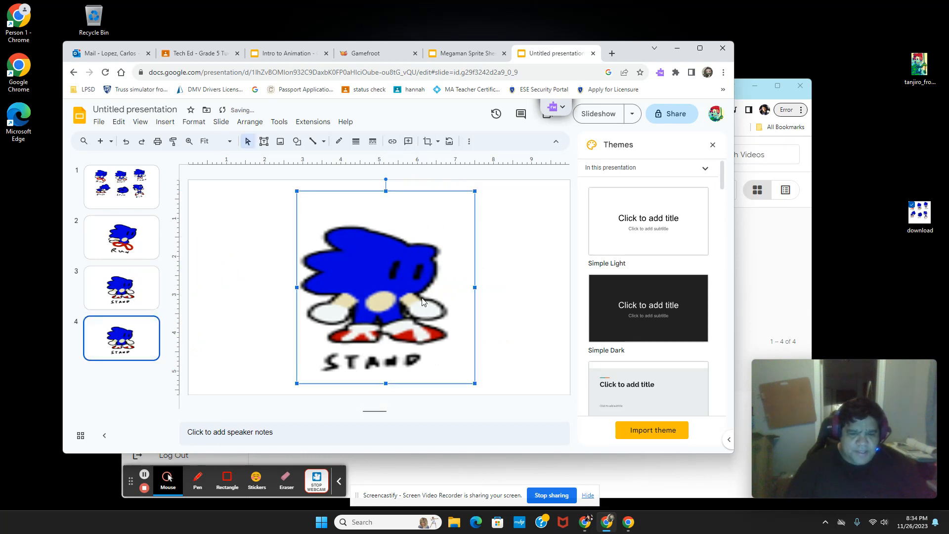
pyautogui.doubleClick(422, 301)
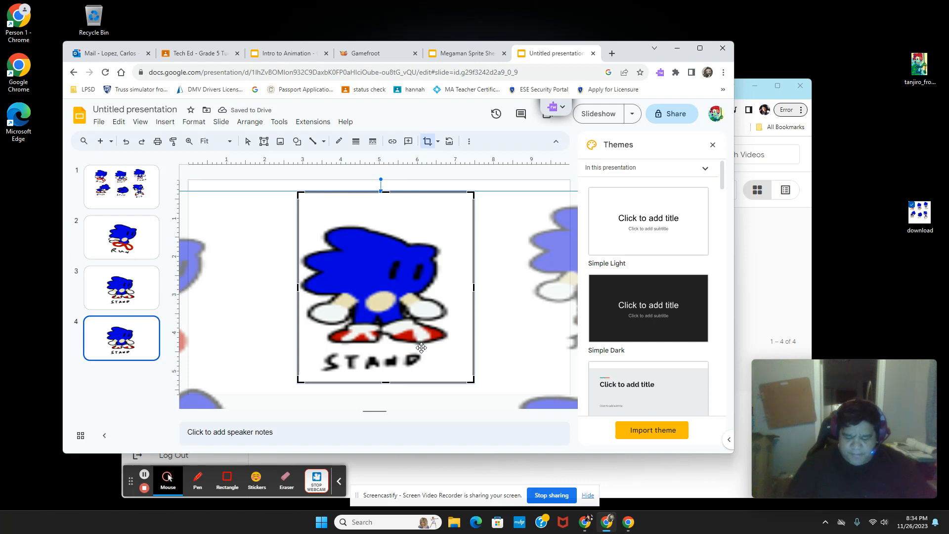
pyautogui.press('Left')
pyautogui.press('Left')
pyautogui.press('Left')
pyautogui.press('Left')
pyautogui.press('Left')
pyautogui.press('Left')
pyautogui.press('Left')
pyautogui.press('Left')
pyautogui.press('Left')
pyautogui.press('Left')
pyautogui.press('Left')
pyautogui.press('Left')
pyautogui.press('Left')
pyautogui.press('Left')
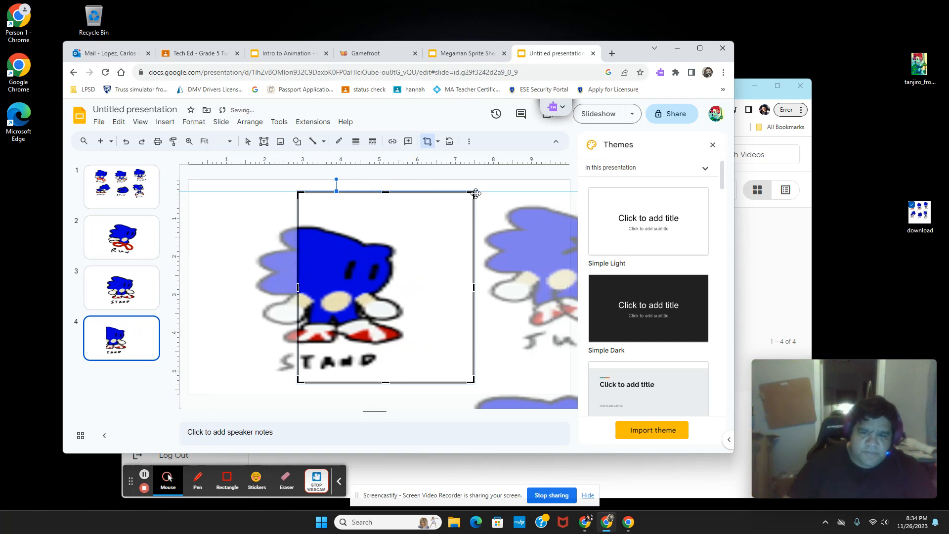
pyautogui.press('Left')
pyautogui.press('Left')
pyautogui.press('Left')
pyautogui.press('Left')
pyautogui.press('Left')
pyautogui.press('Left')
pyautogui.press('Left')
pyautogui.press('Left')
pyautogui.press('Left')
pyautogui.press('Left')
pyautogui.press('Left')
pyautogui.press('Left')
pyautogui.press('Left')
pyautogui.press('Left')
pyautogui.press('Left')
pyautogui.press('Left')
pyautogui.press('Left')
pyautogui.press('Left')
pyautogui.press('Left')
pyautogui.press('Left')
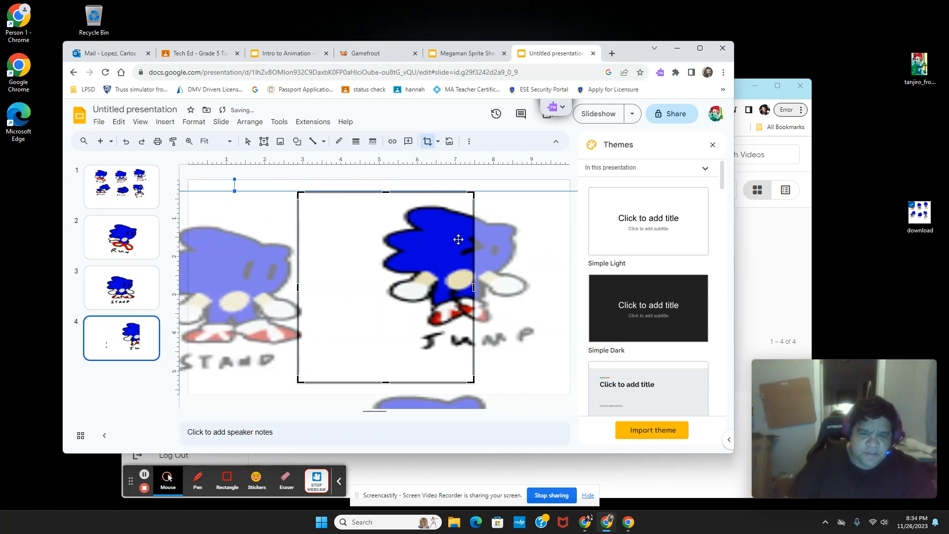
pyautogui.press('Left')
pyautogui.press('Left')
pyautogui.press('Left')
pyautogui.press('Left')
pyautogui.press('Left')
pyautogui.press('Left')
pyautogui.press('Left')
pyautogui.press('Left')
pyautogui.press('Left')
pyautogui.press('Left')
pyautogui.press('Left')
pyautogui.press('Left')
pyautogui.press('Left')
pyautogui.press('Left')
pyautogui.press('Left')
pyautogui.press('Left')
pyautogui.press('Left')
pyautogui.press('Left')
pyautogui.press('Left')
pyautogui.press('Left')
pyautogui.press('Right')
pyautogui.press('Right')
pyautogui.press('Right')
pyautogui.press('Right')
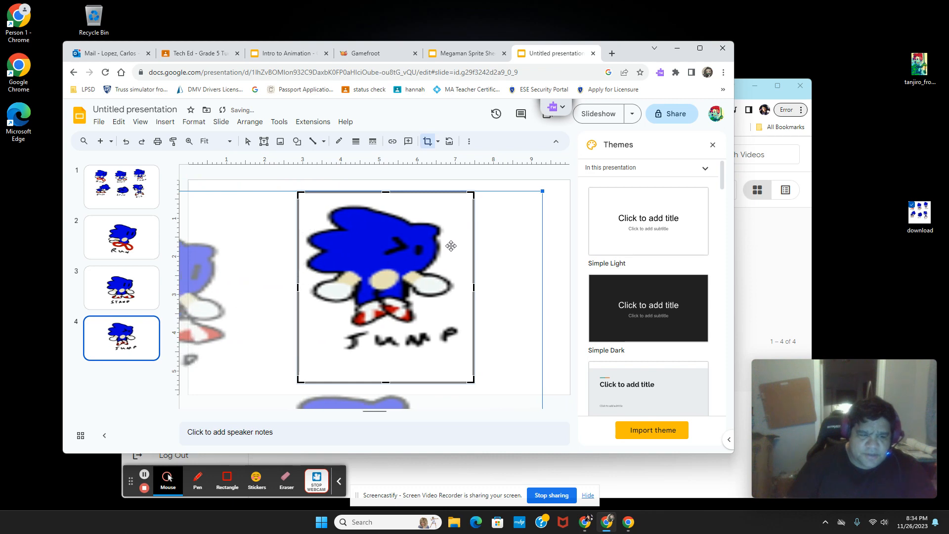
pyautogui.click(129, 364)
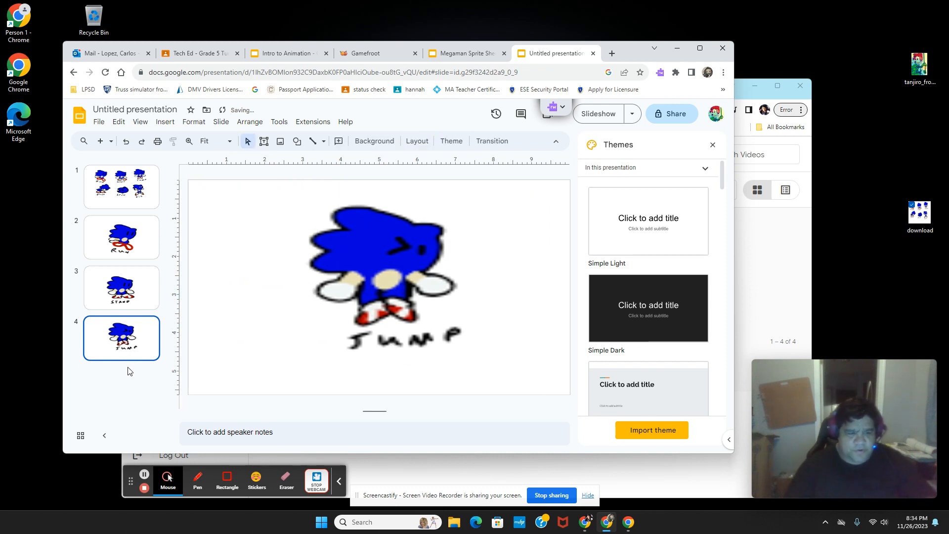
# Duplicate the Jump slide and shift the sheet inside the copy's crop frame until it shows the Dit sprite.
pyautogui.hotkey('ctrl', 'm')
pyautogui.click(381, 271)
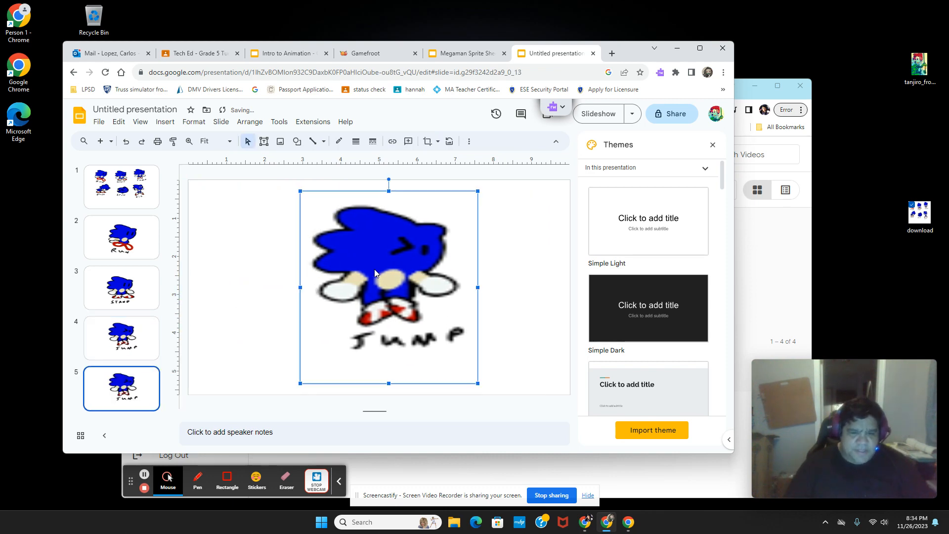
pyautogui.doubleClick(374, 273)
pyautogui.press('Down')
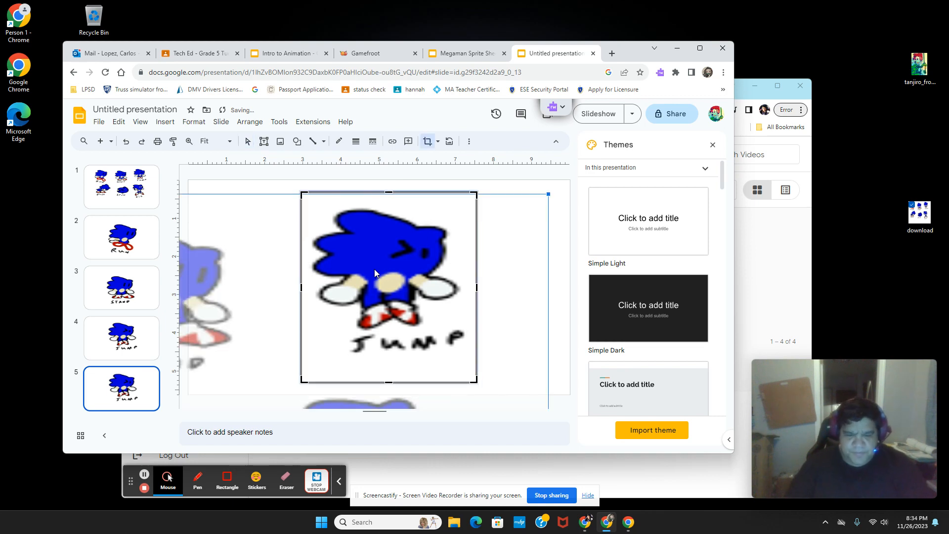
pyautogui.press('Up')
pyautogui.press('Up')
pyautogui.press('Up')
pyautogui.press('Up')
pyautogui.press('Up')
pyautogui.press('Up')
pyautogui.press('Up')
pyautogui.press('Up')
pyautogui.press('Up')
pyautogui.press('Up')
pyautogui.press('Up')
pyautogui.press('Up')
pyautogui.press('Up')
pyautogui.press('Up')
pyautogui.press('Up')
pyautogui.press('Up')
pyautogui.press('Up')
pyautogui.press('Up')
pyautogui.press('Up')
pyautogui.press('Up')
pyautogui.press('Up')
pyautogui.press('Up')
pyautogui.press('Up')
pyautogui.press('Up')
pyautogui.press('Up')
pyautogui.press('Up')
pyautogui.press('Up')
pyautogui.press('Up')
pyautogui.press('Up')
pyautogui.press('Up')
pyautogui.press('Up')
pyautogui.press('Up')
pyautogui.press('Up')
pyautogui.press('Up')
pyautogui.press('Up')
pyautogui.press('Up')
pyautogui.press('Up')
pyautogui.press('Up')
pyautogui.press('Up')
pyautogui.press('Up')
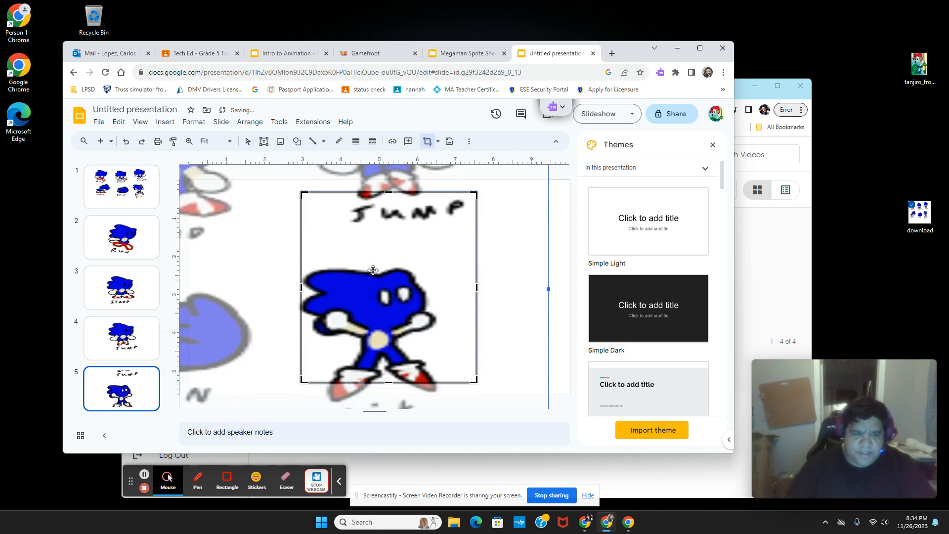
# Duplicate the Dit slide and shift the sheet inside the copy's crop frame until it shows the Spin sprite.
pyautogui.click(154, 390)
pyautogui.hotkey('ctrl', 'd')
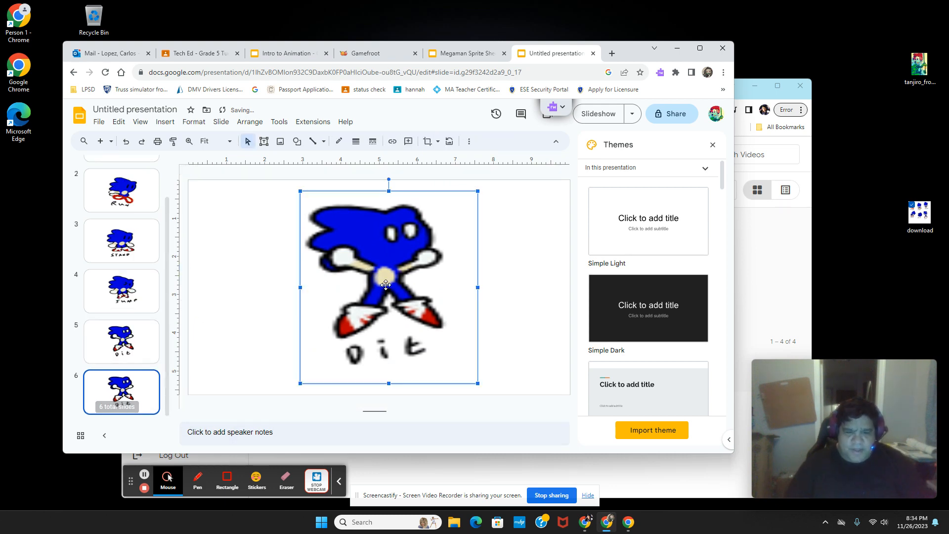
pyautogui.doubleClick(385, 285)
pyautogui.press('Right')
pyautogui.press('Right')
pyautogui.press('Right')
pyautogui.press('Right')
pyautogui.press('Right')
pyautogui.press('Right')
pyautogui.press('Right')
pyautogui.press('Right')
pyautogui.press('Right')
pyautogui.press('Right')
pyautogui.press('Right')
pyautogui.press('Right')
pyautogui.press('Right')
pyautogui.press('Right')
pyautogui.press('Right')
pyautogui.press('Right')
pyautogui.press('Right')
pyautogui.press('Right')
pyautogui.press('Right')
pyautogui.press('Right')
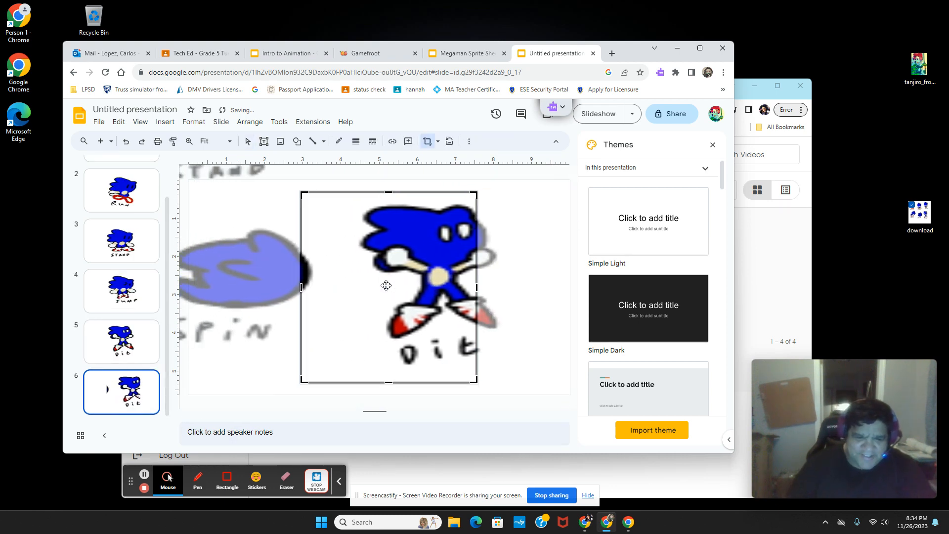
pyautogui.press('Right')
pyautogui.press('Right')
pyautogui.press('Right')
pyautogui.press('Right')
pyautogui.press('Right')
pyautogui.press('Right')
pyautogui.press('Right')
pyautogui.press('Right')
pyautogui.press('Right')
pyautogui.press('Right')
pyautogui.press('Right')
pyautogui.press('Right')
pyautogui.press('Right')
pyautogui.press('Right')
pyautogui.press('Right')
pyautogui.press('Right')
pyautogui.press('Right')
pyautogui.press('Right')
pyautogui.press('Right')
pyautogui.press('Right')
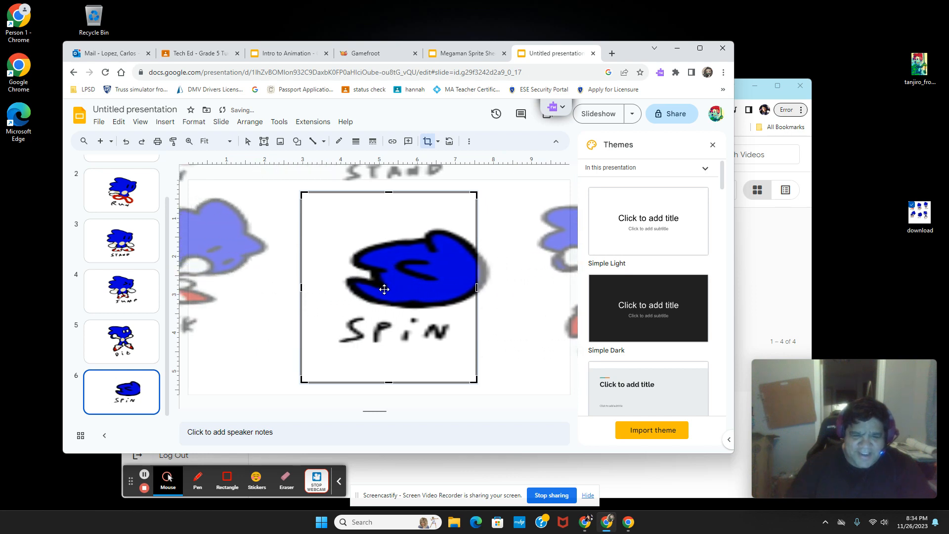
pyautogui.press('Left')
pyautogui.press('Left')
pyautogui.press('Left')
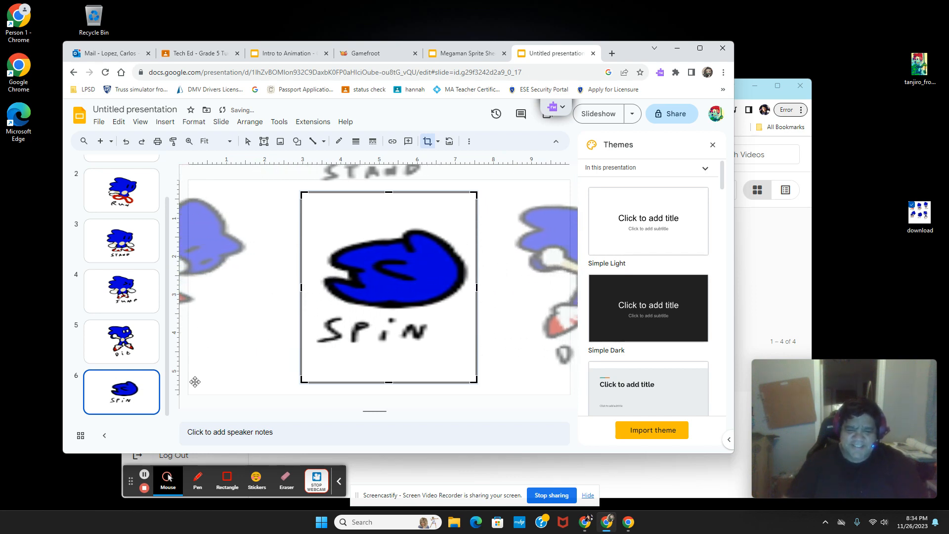
# Duplicate the Spin slide and shift the sheet inside the copy's crop frame until the Duck sprite fits within it.
pyautogui.click(153, 392)
pyautogui.press('Return')
pyautogui.doubleClick(388, 298)
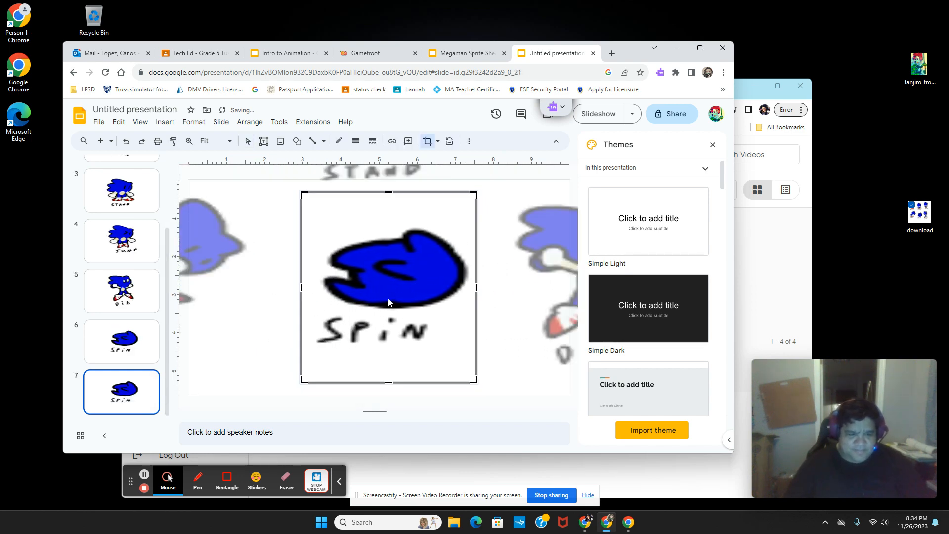
pyautogui.press('Right')
pyautogui.press('Right')
pyautogui.press('Right')
pyautogui.press('Right')
pyautogui.press('Right')
pyautogui.press('Right')
pyautogui.press('Right')
pyautogui.press('Right')
pyautogui.press('Right')
pyautogui.press('Right')
pyautogui.press('Right')
pyautogui.press('Right')
pyautogui.press('Right')
pyautogui.press('Right')
pyautogui.press('Right')
pyautogui.press('Right')
pyautogui.press('Right')
pyautogui.press('Right')
pyautogui.press('Right')
pyautogui.press('Right')
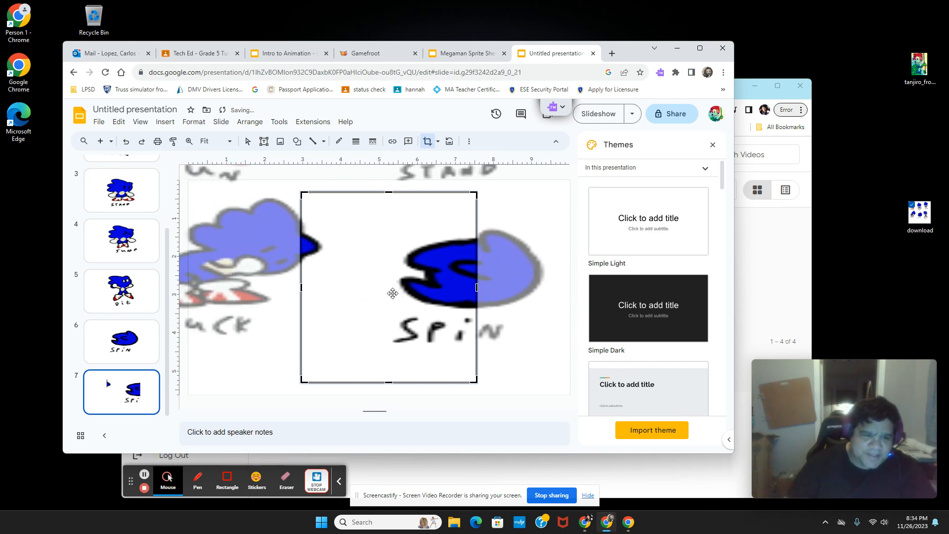
pyautogui.press('Right')
pyautogui.press('Right')
pyautogui.press('Right')
pyautogui.press('Right')
pyautogui.press('Right')
pyautogui.press('Right')
pyautogui.press('Right')
pyautogui.press('Right')
pyautogui.press('Right')
pyautogui.press('Right')
pyautogui.press('Right')
pyautogui.press('Right')
pyautogui.press('Right')
pyautogui.press('Right')
pyautogui.press('Right')
pyautogui.press('Right')
pyautogui.press('Right')
pyautogui.press('Right')
pyautogui.press('Right')
pyautogui.press('Right')
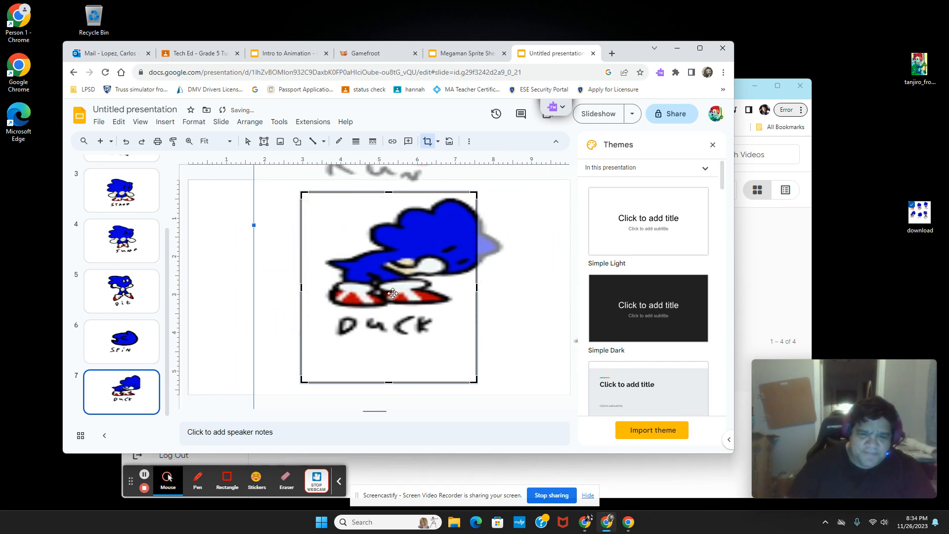
pyautogui.press('Left')
pyautogui.press('Left')
pyautogui.press('Left')
pyautogui.press('Left')
pyautogui.press('Left')
pyautogui.press('Left')
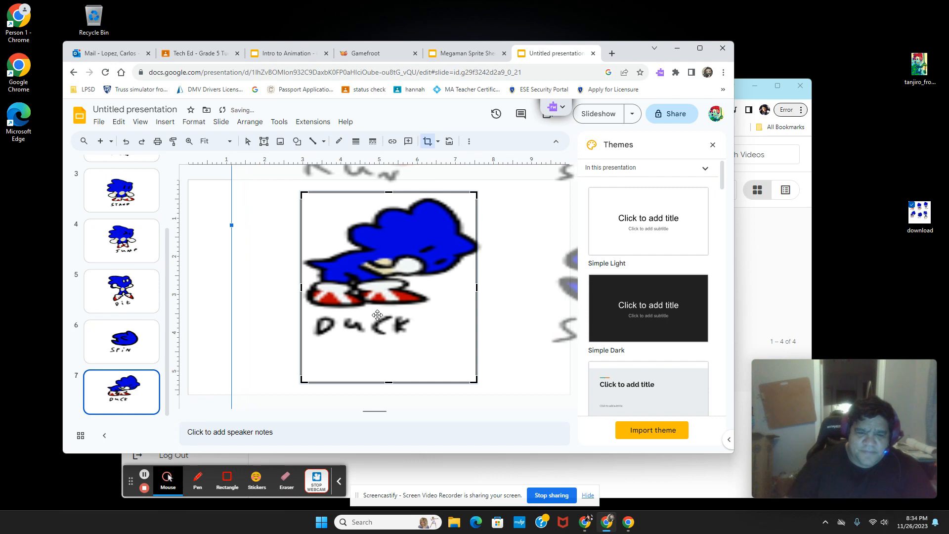
pyautogui.press('Return')
# Flip back and forth through the cropped pose slides to examine how the sprites play in sequence.
pyautogui.click(148, 340)
pyautogui.press('Up')
pyautogui.press('Up')
pyautogui.press('Up')
pyautogui.press('Up')
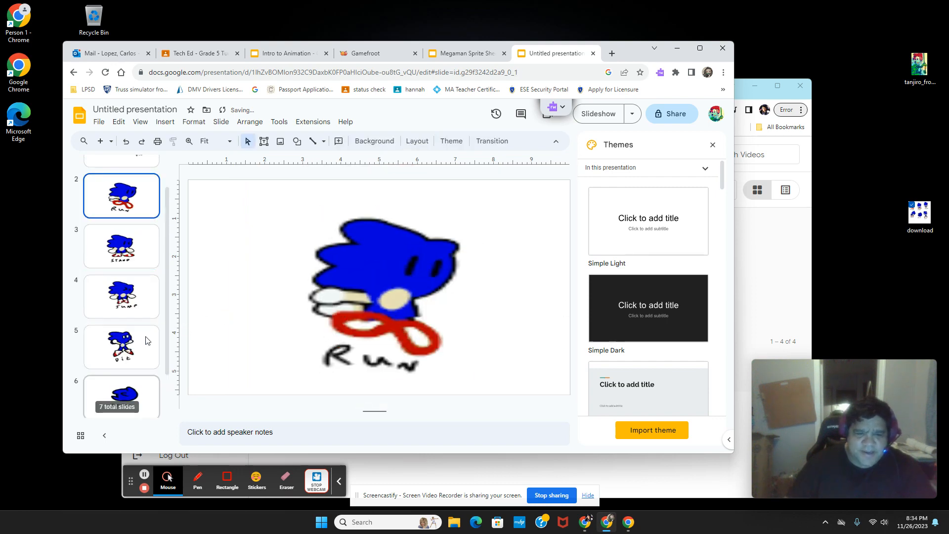
pyautogui.press('Down')
pyautogui.press('Down')
pyautogui.press('Down')
pyautogui.press('Down')
pyautogui.press('Down')
pyautogui.press('Up')
pyautogui.press('Up')
pyautogui.press('Up')
pyautogui.press('Up')
pyautogui.press('Up')
pyautogui.press('Up')
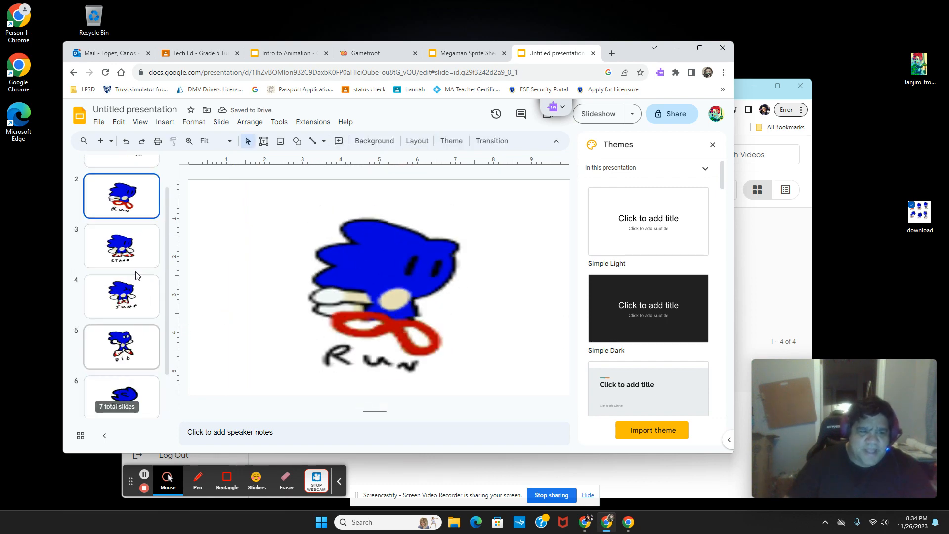
pyautogui.click(135, 234)
pyautogui.rightClick(127, 234)
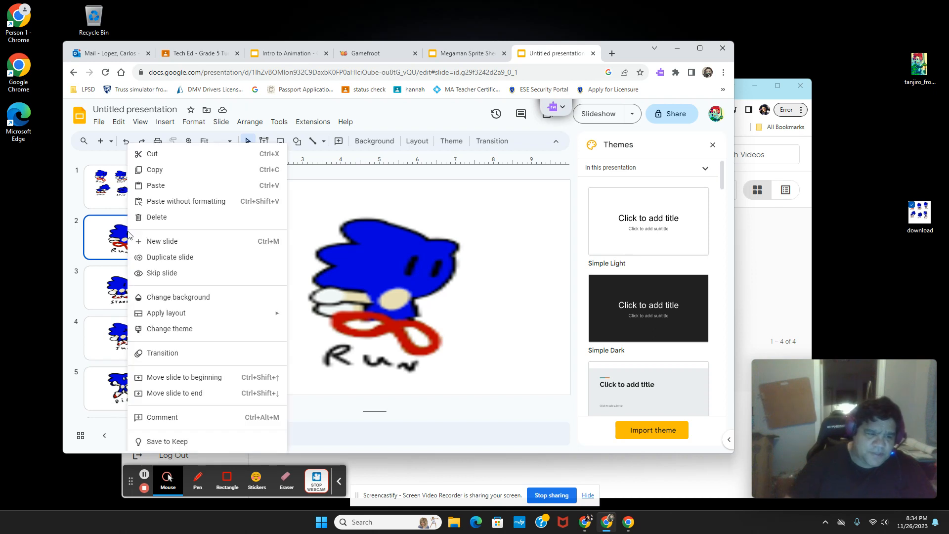
pyautogui.click(121, 229)
pyautogui.rightClick(111, 225)
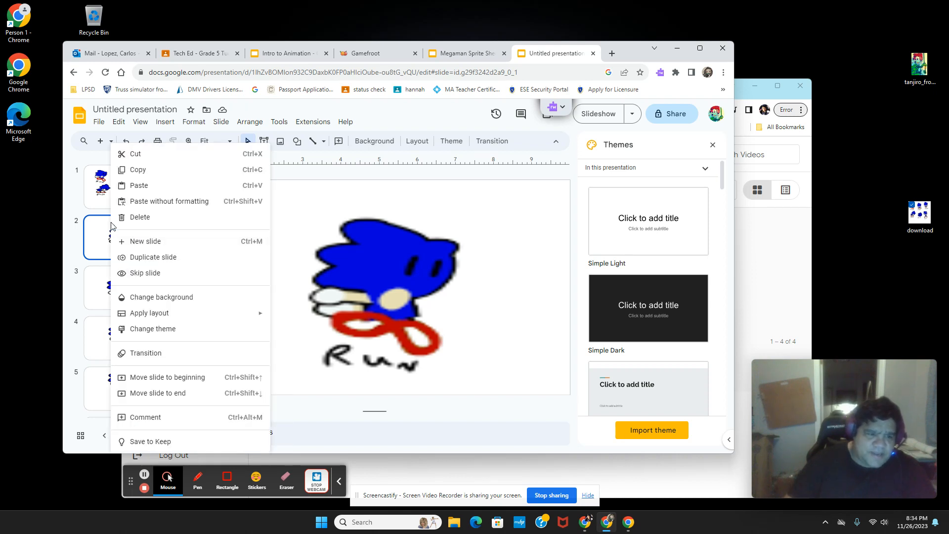
pyautogui.click(99, 234)
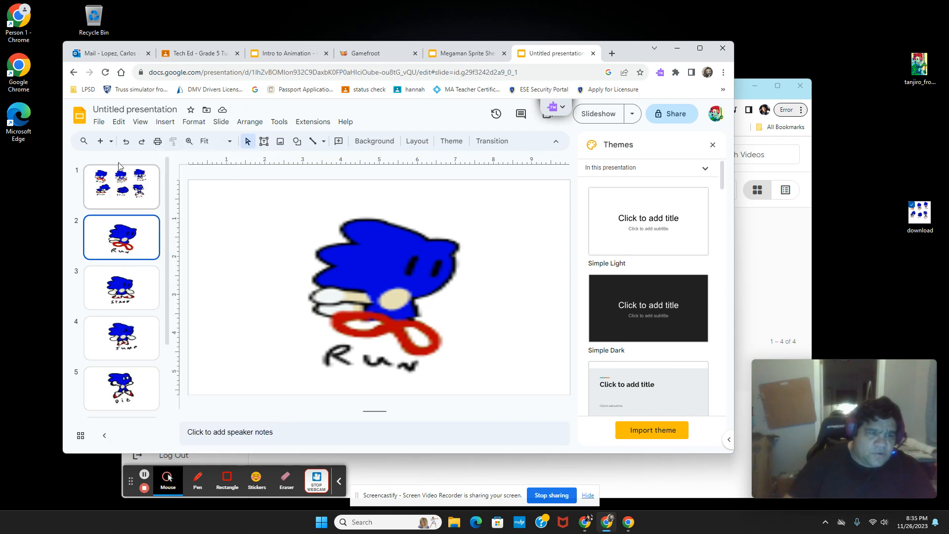
# Download the Run slide as a JPEG image.
pyautogui.click(98, 122)
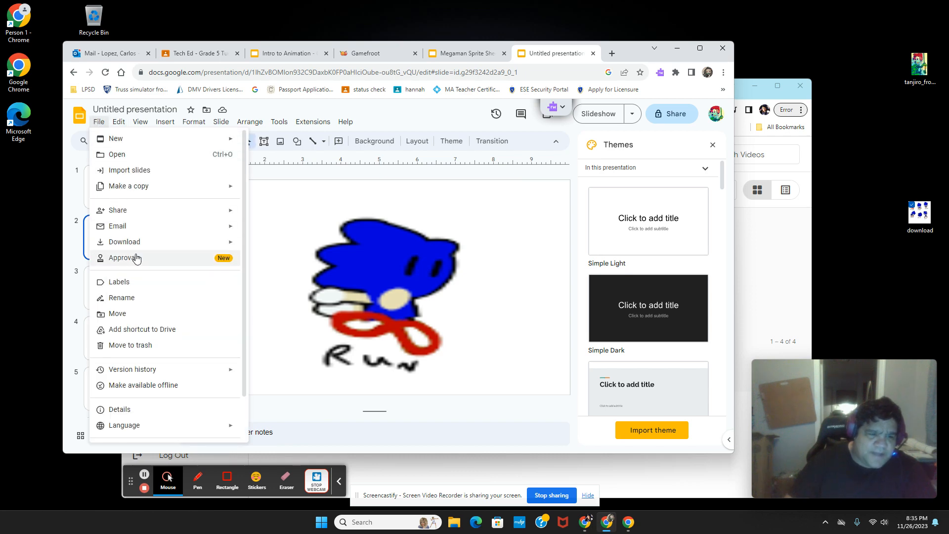
pyautogui.moveTo(139, 249)
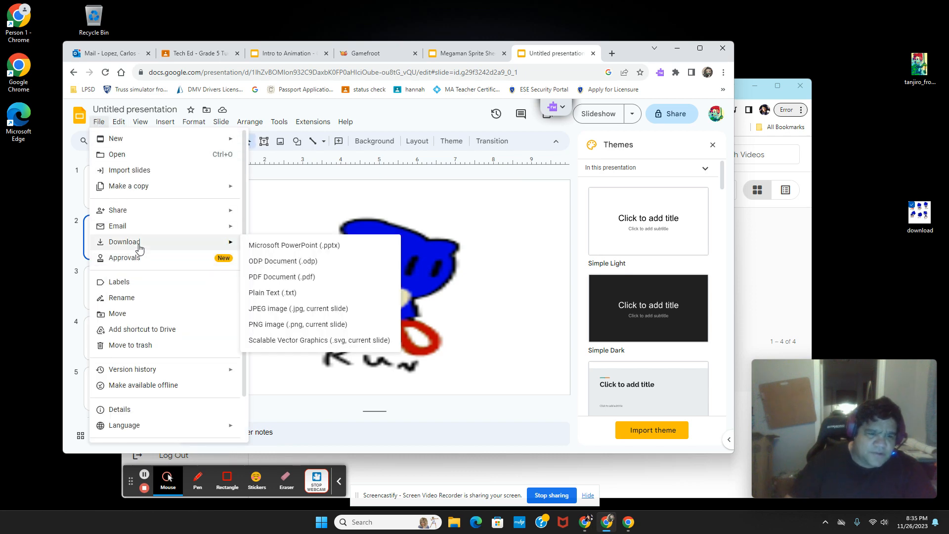
pyautogui.click(354, 301)
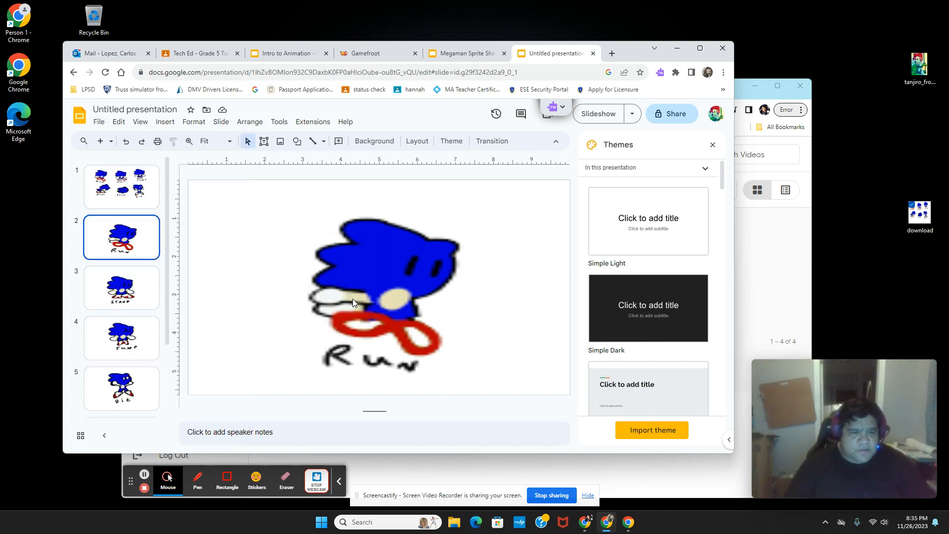
pyautogui.click(98, 123)
pyautogui.moveTo(142, 242)
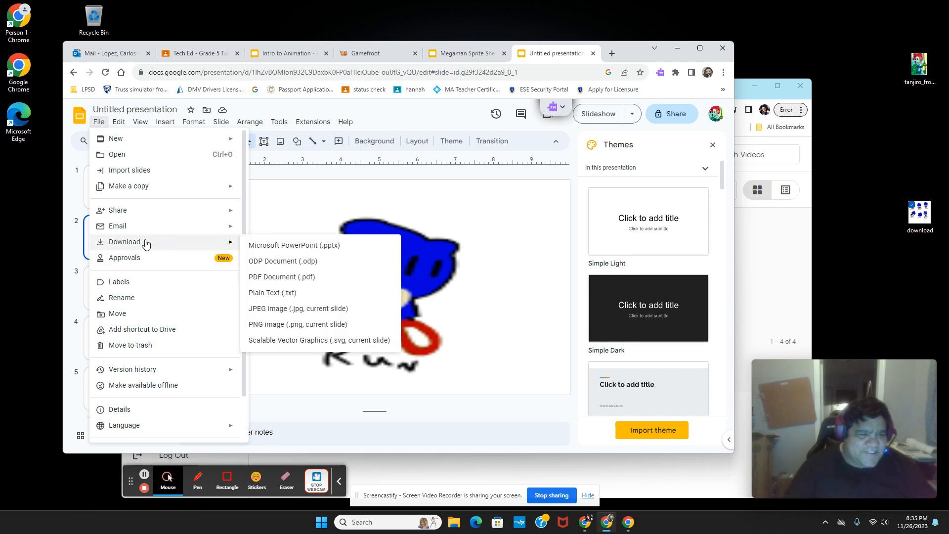
pyautogui.click(325, 309)
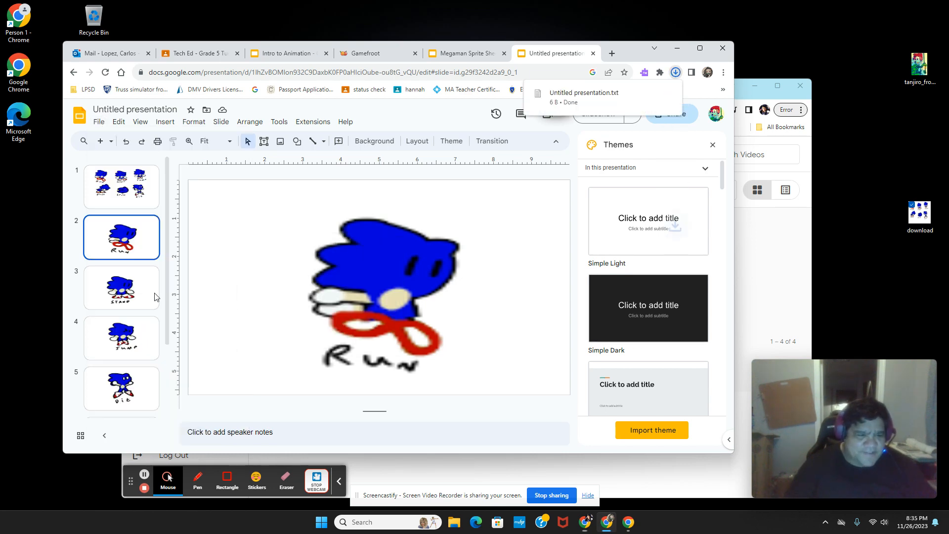
pyautogui.click(152, 295)
pyautogui.rightClick(152, 296)
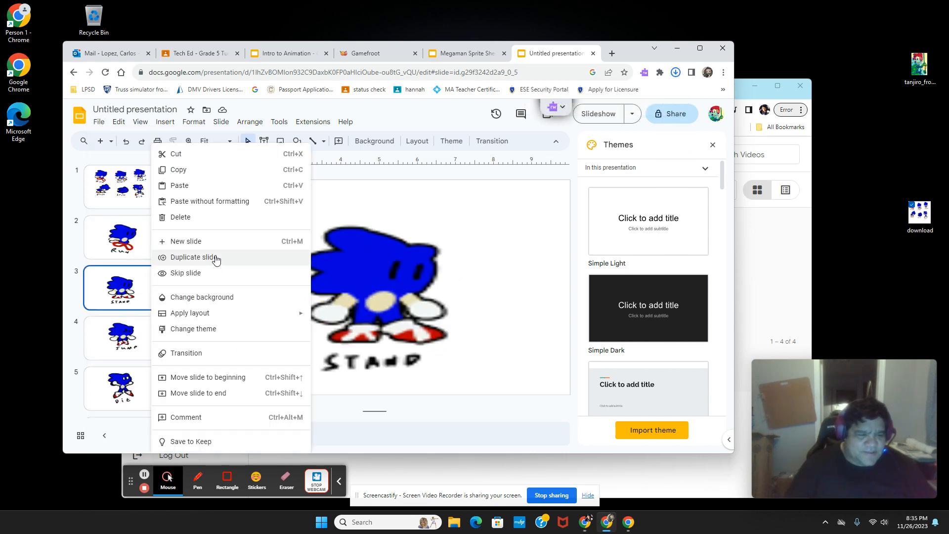
pyautogui.click(109, 266)
pyautogui.scroll(-2, 137, 394)
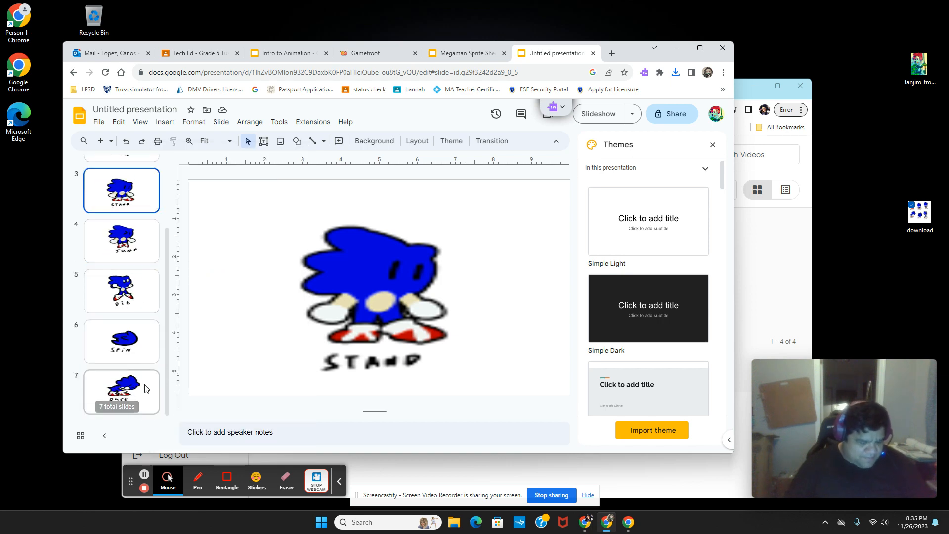
pyautogui.keyDown('shift'); pyautogui.click(144, 390); pyautogui.keyUp('shift')
pyautogui.rightClick(131, 268)
pyautogui.click(115, 230)
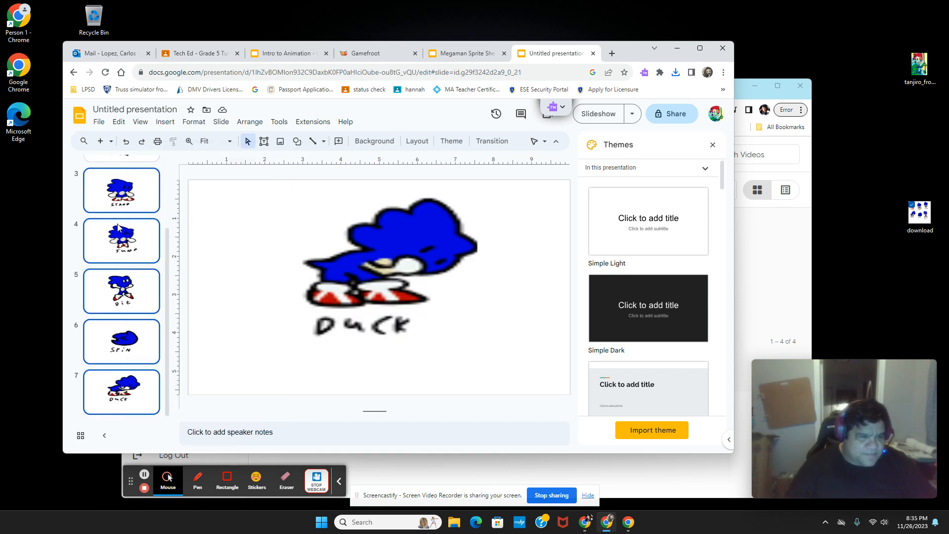
pyautogui.scroll(2, 115, 231)
pyautogui.keyDown('shift'); pyautogui.click(124, 235); pyautogui.keyUp('shift')
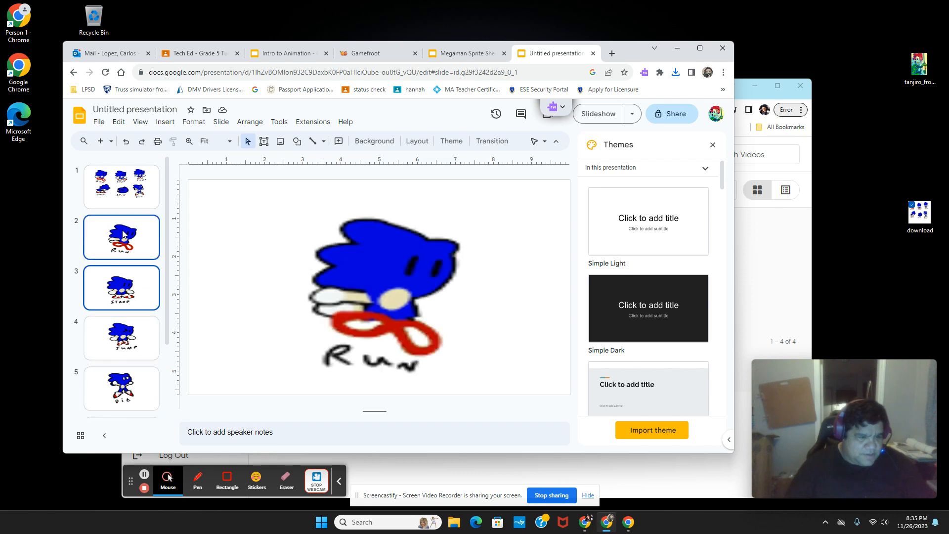
# Select all the pose slides from Run through Duck and download the selection as a JPEG image.
pyautogui.click(136, 252)
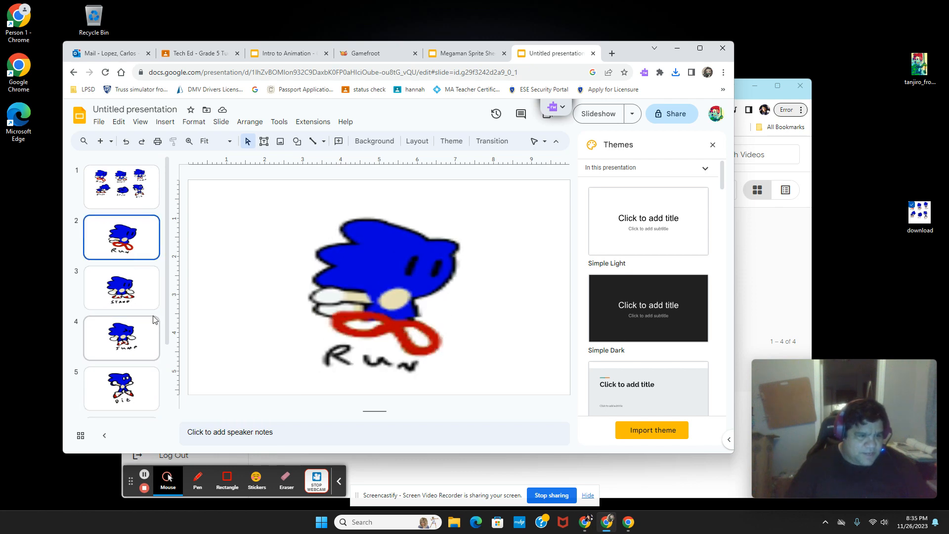
pyautogui.scroll(-3, 153, 319)
pyautogui.keyDown('shift'); pyautogui.click(144, 387); pyautogui.keyUp('shift')
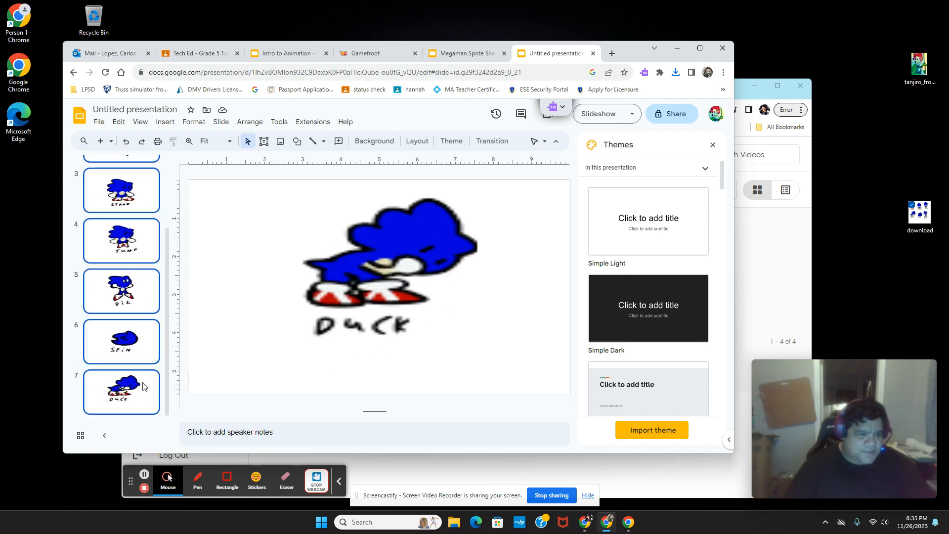
pyautogui.rightClick(117, 202)
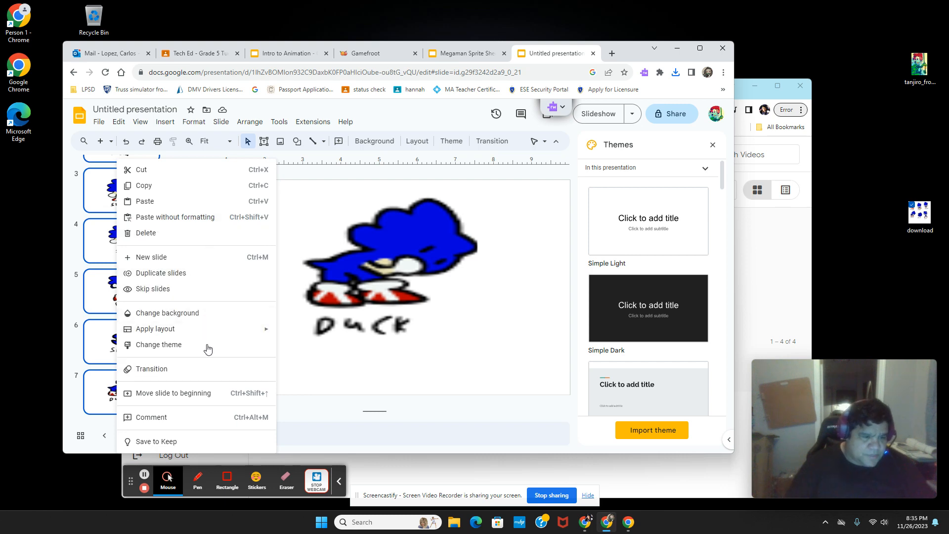
pyautogui.click(99, 121)
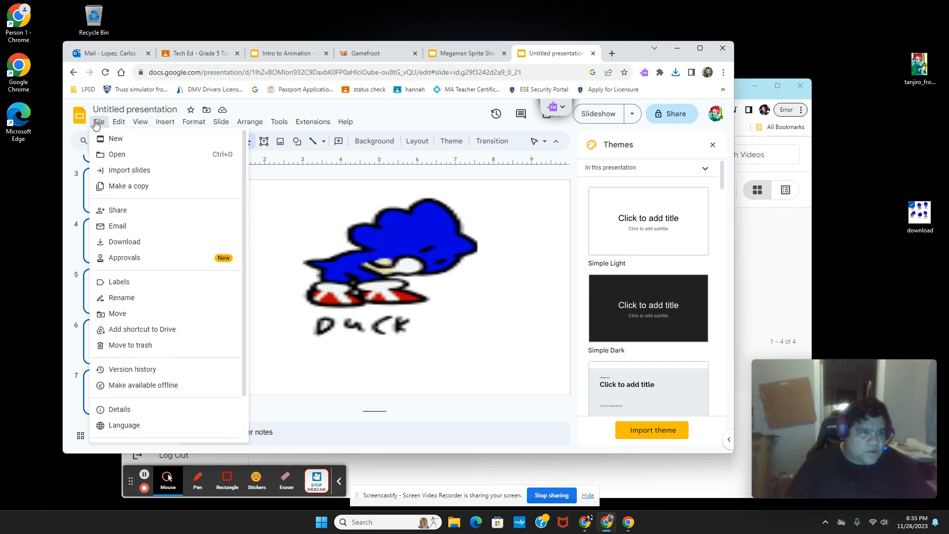
pyautogui.moveTo(151, 247)
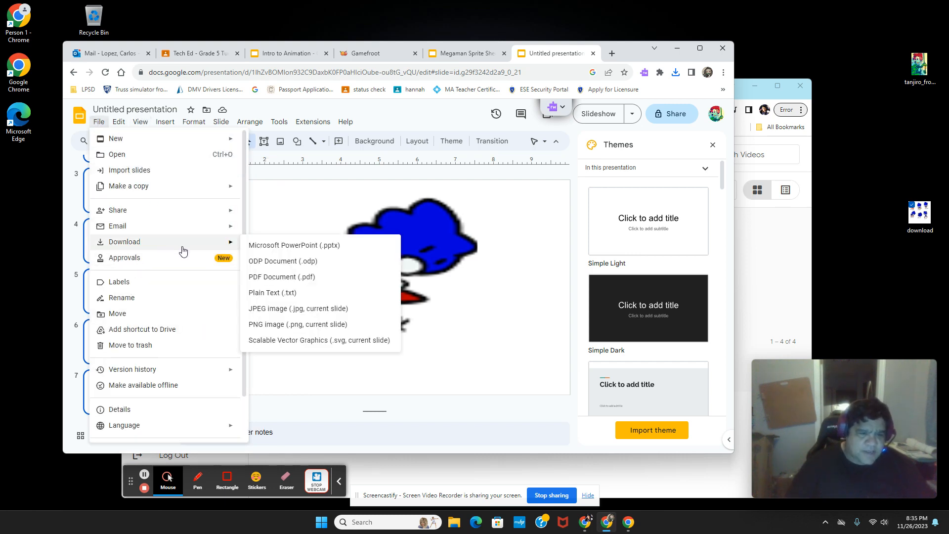
pyautogui.click(301, 309)
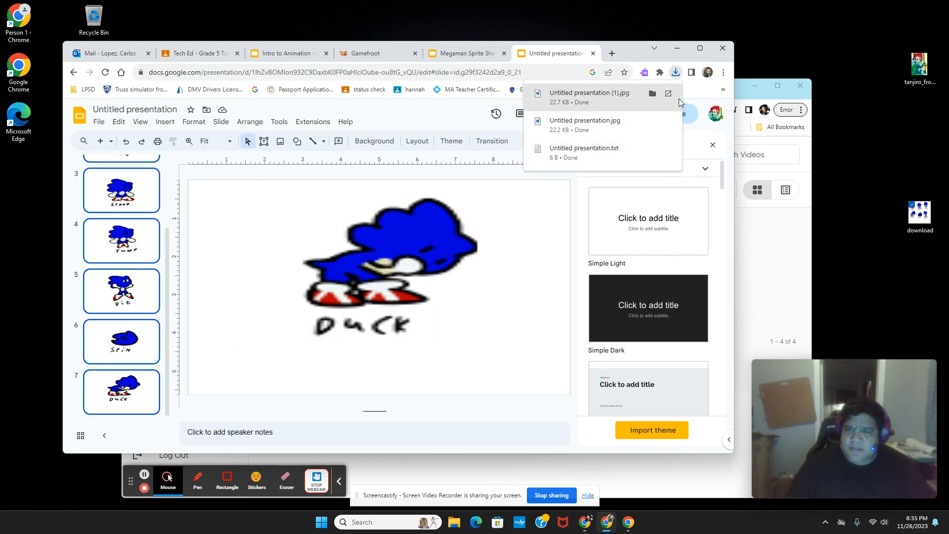
# Open Untitled presentation (1).jpg from the Downloads folder to check which slide was exported, and return to the presentation.
pyautogui.click(675, 74)
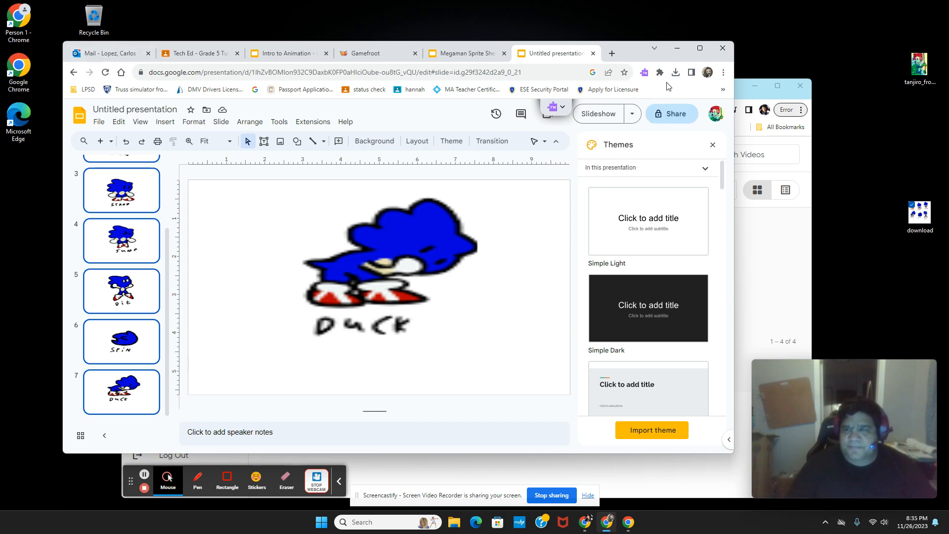
pyautogui.click(675, 73)
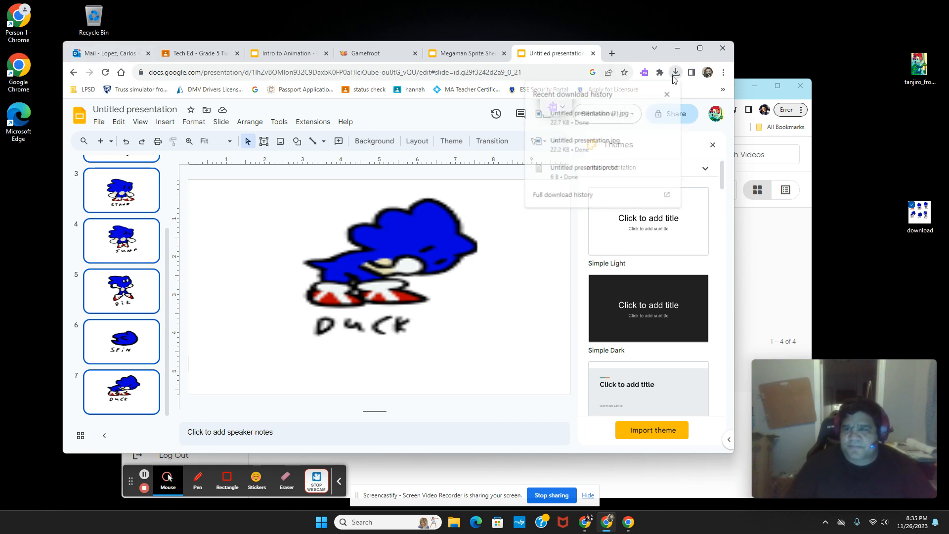
pyautogui.click(557, 198)
pyautogui.click(309, 214)
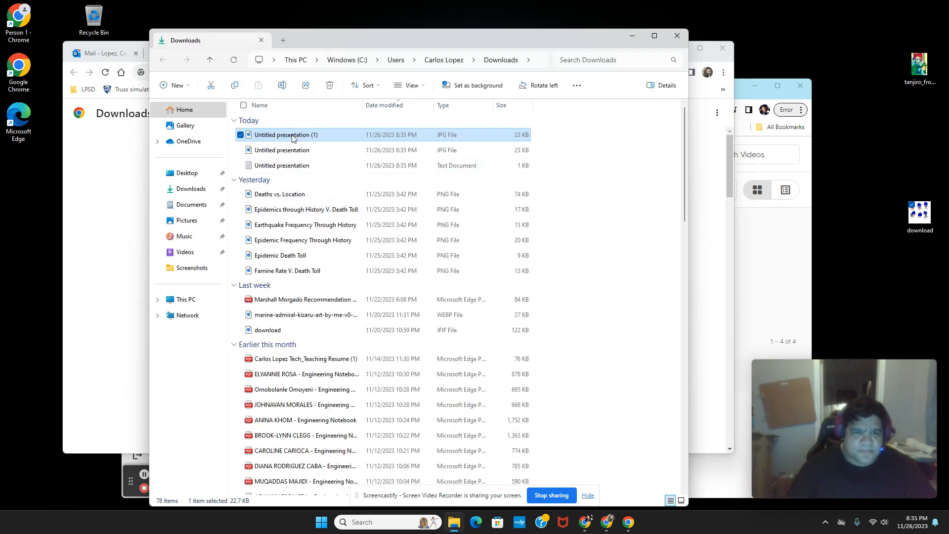
pyautogui.doubleClick(293, 135)
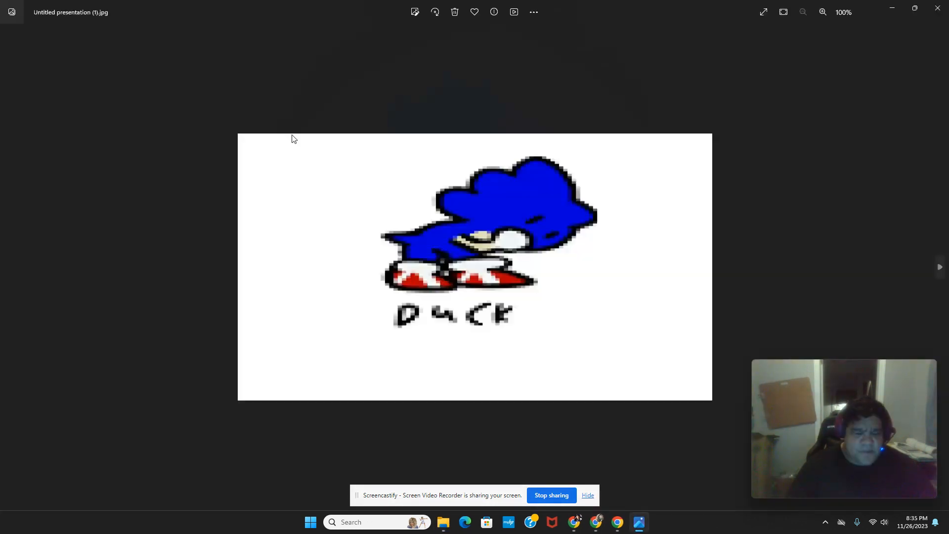
pyautogui.press('Escape')
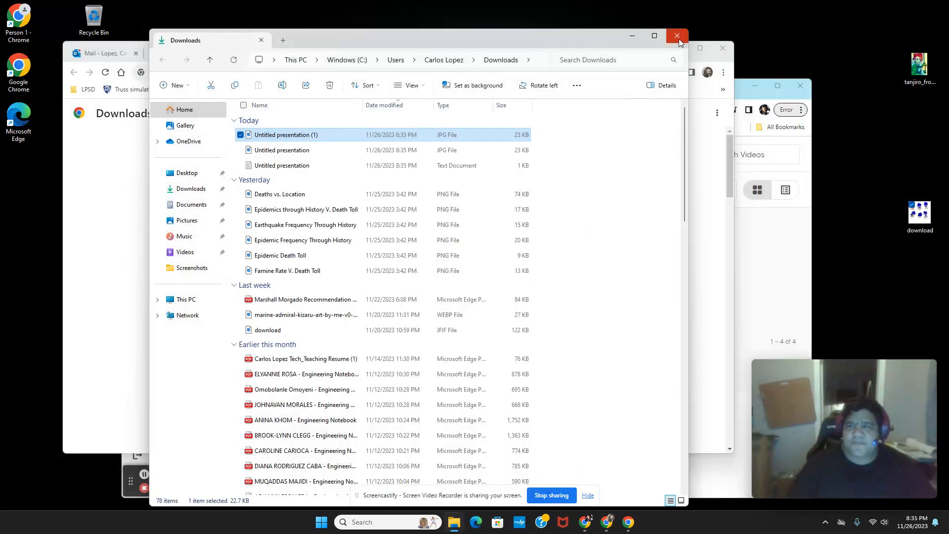
pyautogui.click(677, 36)
pyautogui.click(593, 54)
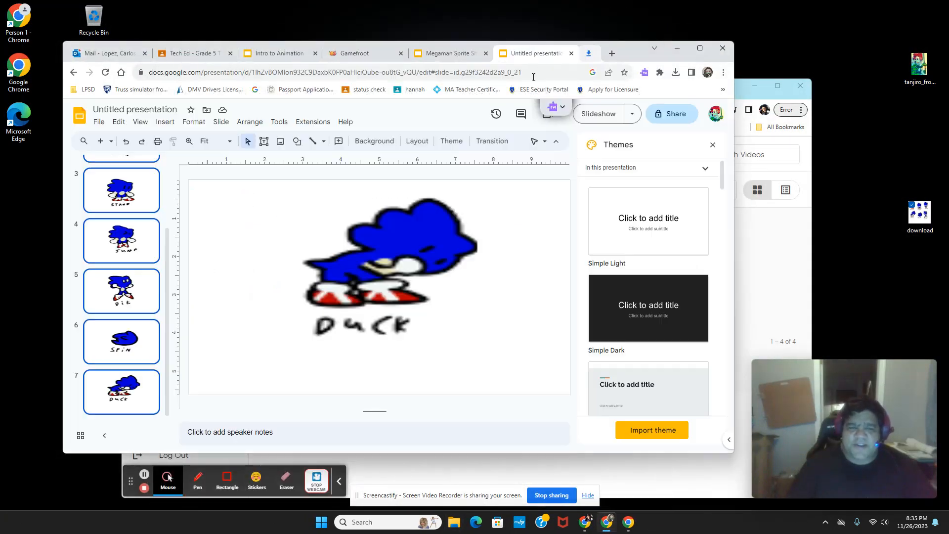
# Download the Stand slide on its own as a JPEG image.
pyautogui.click(148, 286)
pyautogui.scroll(1, 120, 257)
pyautogui.scroll(1, 118, 252)
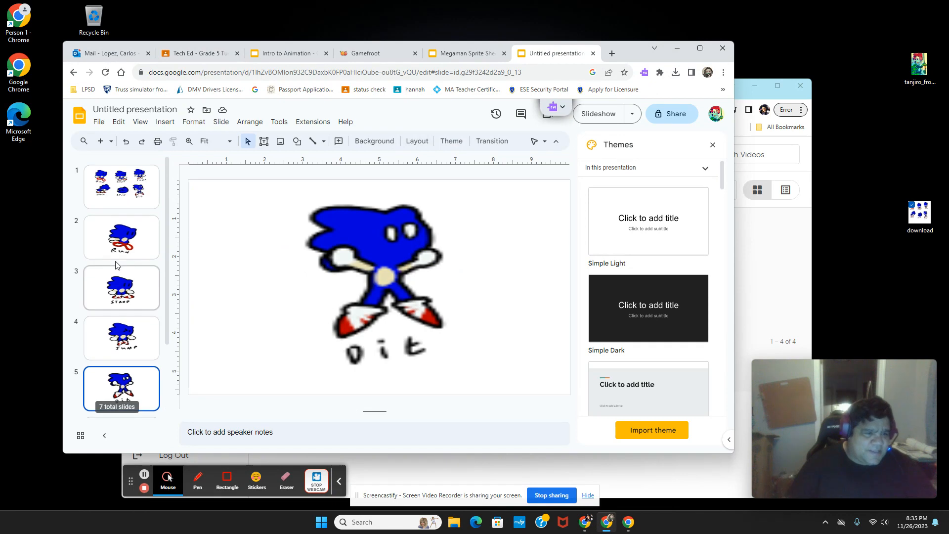
pyautogui.click(117, 252)
pyautogui.click(116, 280)
pyautogui.rightClick(114, 281)
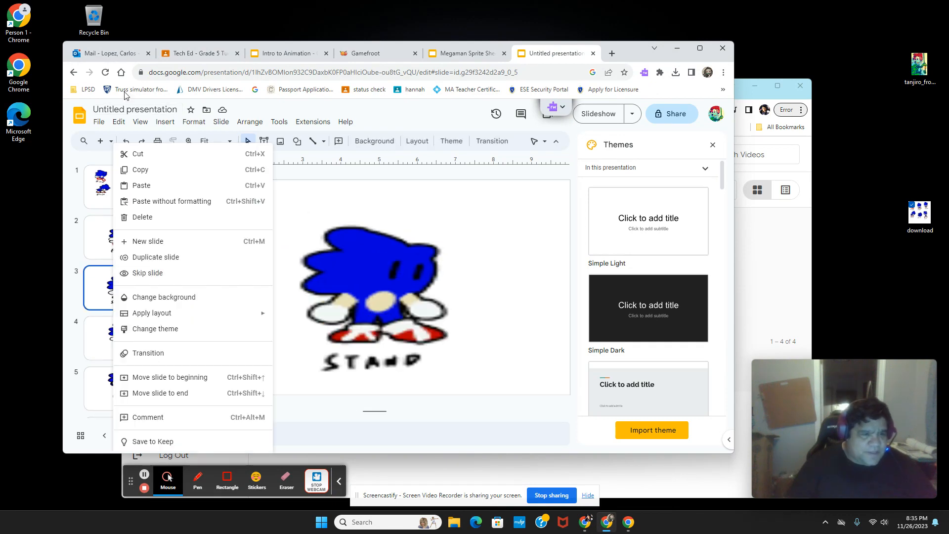
pyautogui.click(99, 97)
pyautogui.click(99, 122)
pyautogui.moveTo(155, 247)
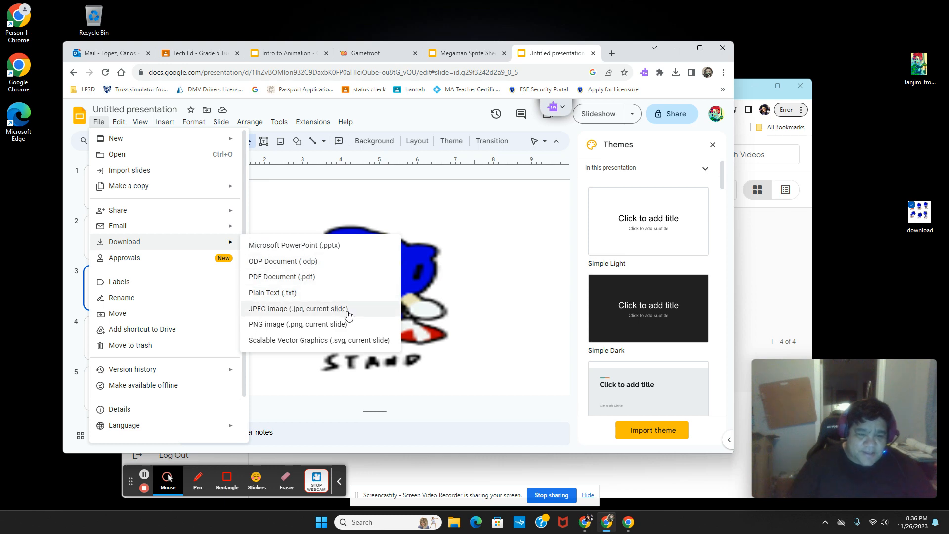
pyautogui.click(298, 309)
# Download the Jump slide as a JPEG image.
pyautogui.click(144, 336)
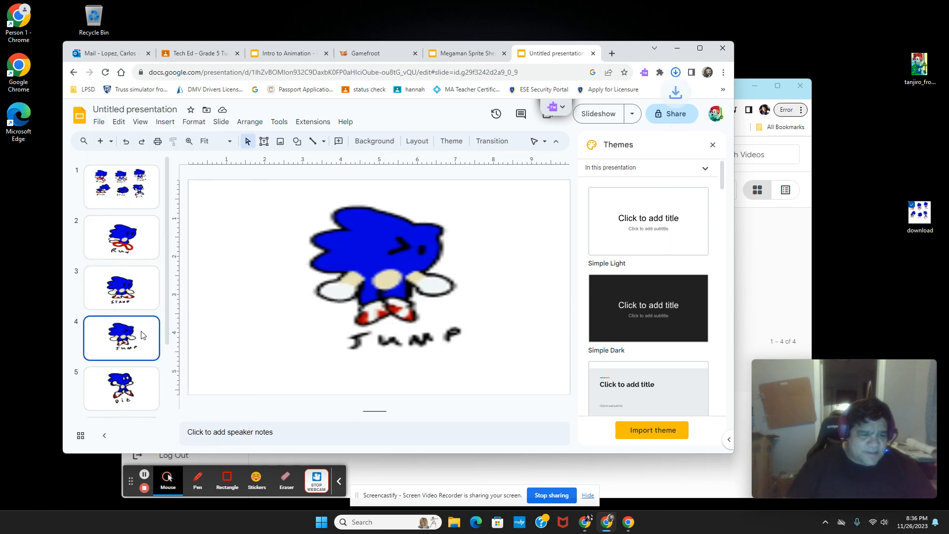
pyautogui.click(100, 122)
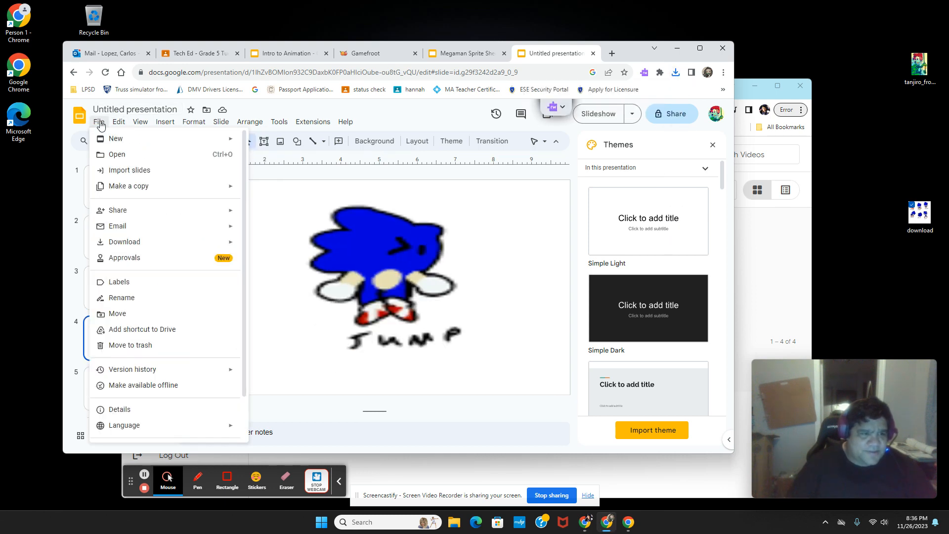
pyautogui.moveTo(143, 244)
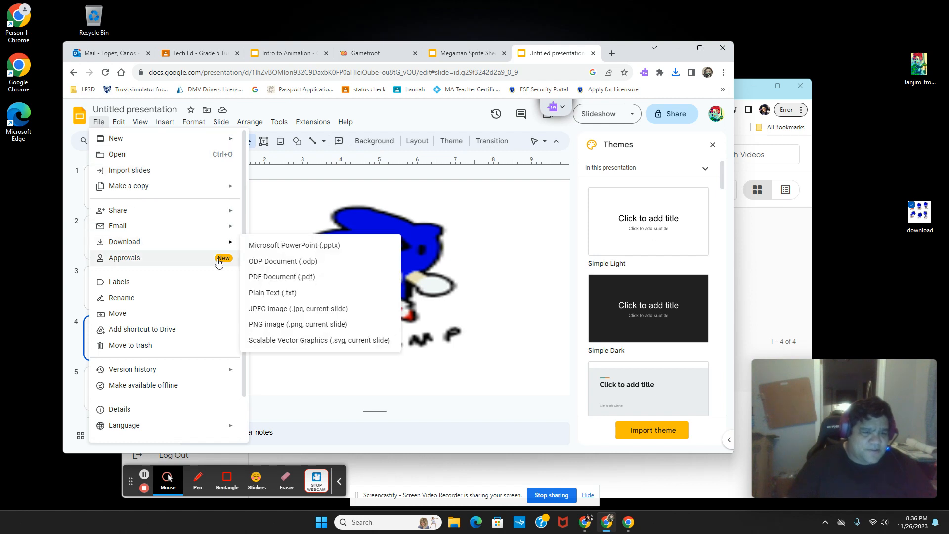
pyautogui.click(272, 309)
# Download the Dit slide as a JPEG image.
pyautogui.scroll(-2, 154, 293)
pyautogui.click(158, 294)
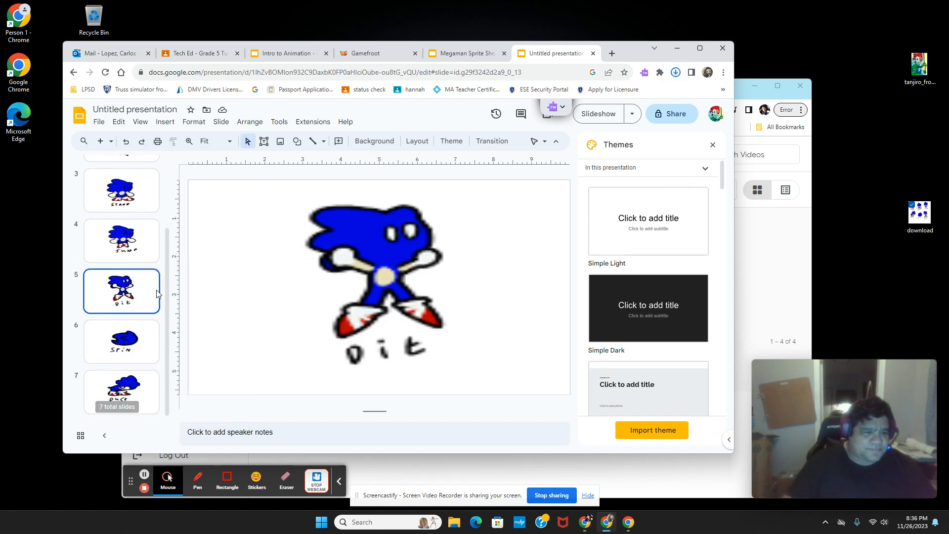
pyautogui.click(99, 123)
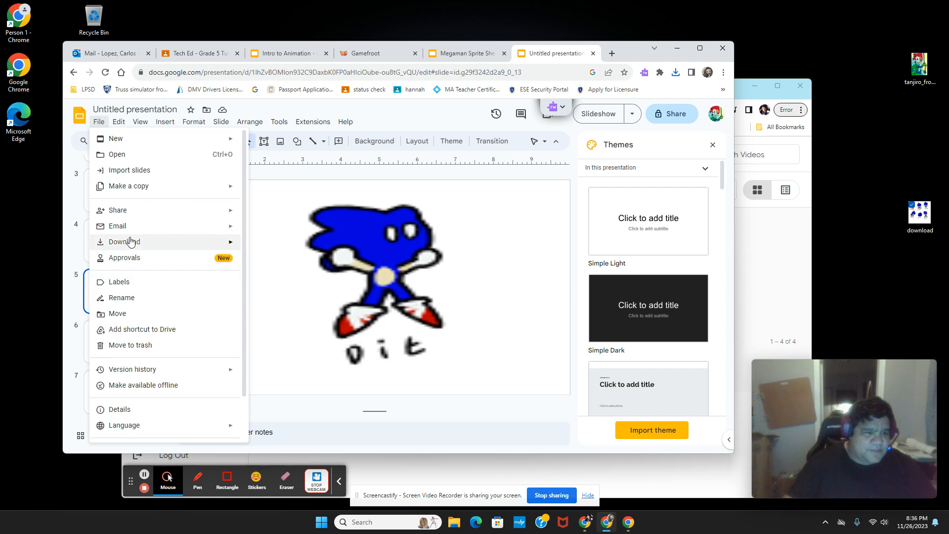
pyautogui.moveTo(131, 241)
pyautogui.click(281, 309)
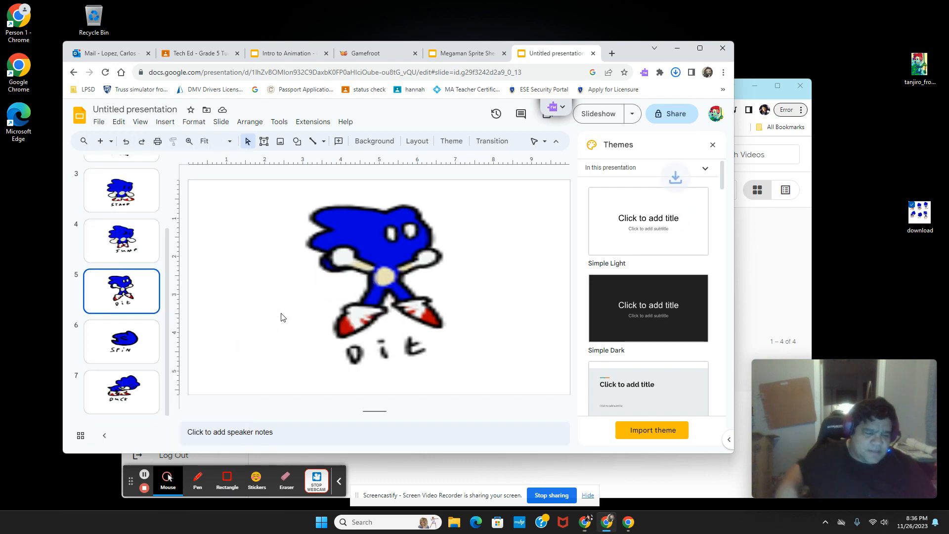
# Download the Spin slide as a JPEG image.
pyautogui.click(131, 350)
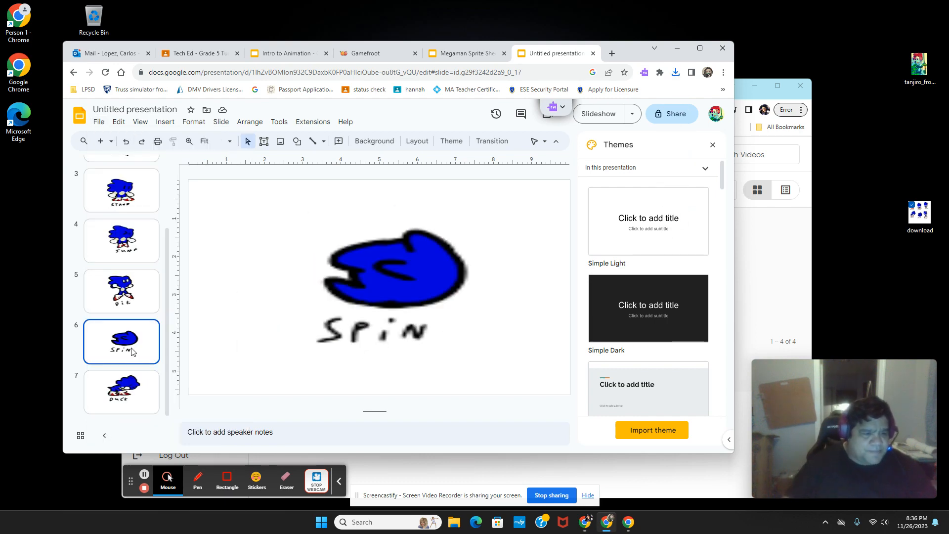
pyautogui.click(100, 123)
pyautogui.moveTo(176, 242)
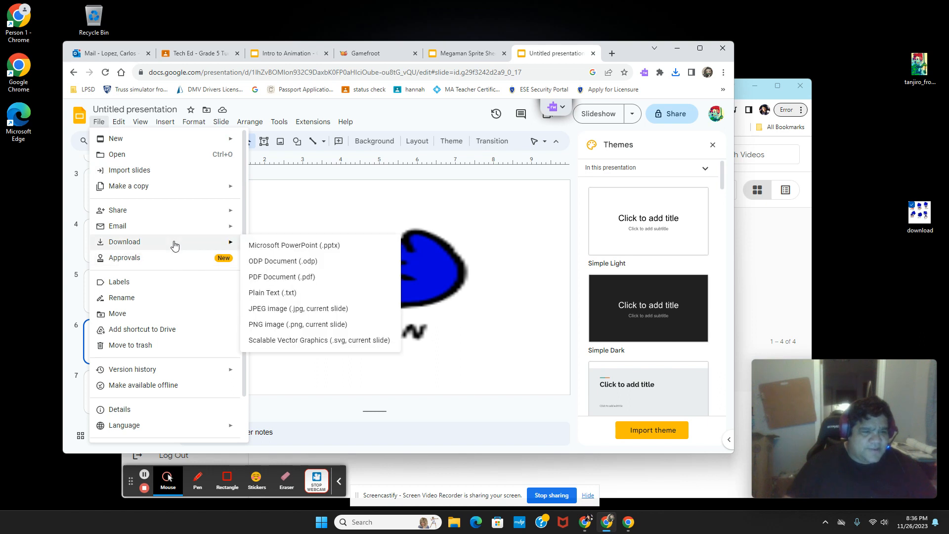
pyautogui.click(286, 311)
# Download the Duck slide as a JPEG image.
pyautogui.click(115, 383)
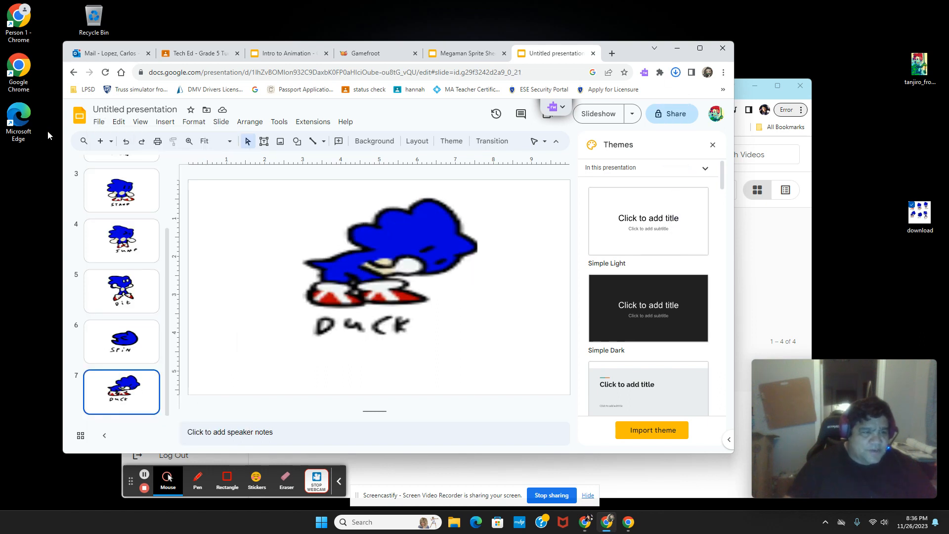
pyautogui.click(118, 121)
pyautogui.moveTo(99, 121)
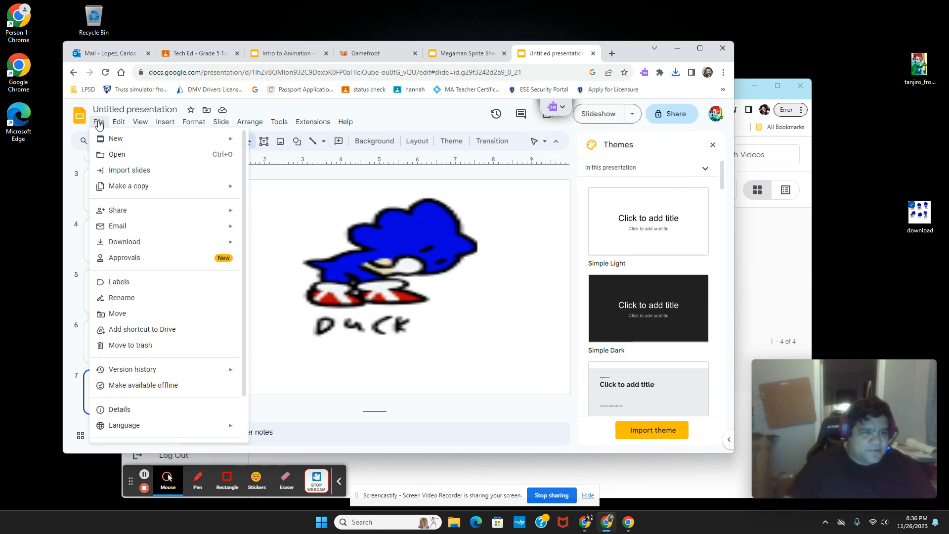
pyautogui.moveTo(131, 242)
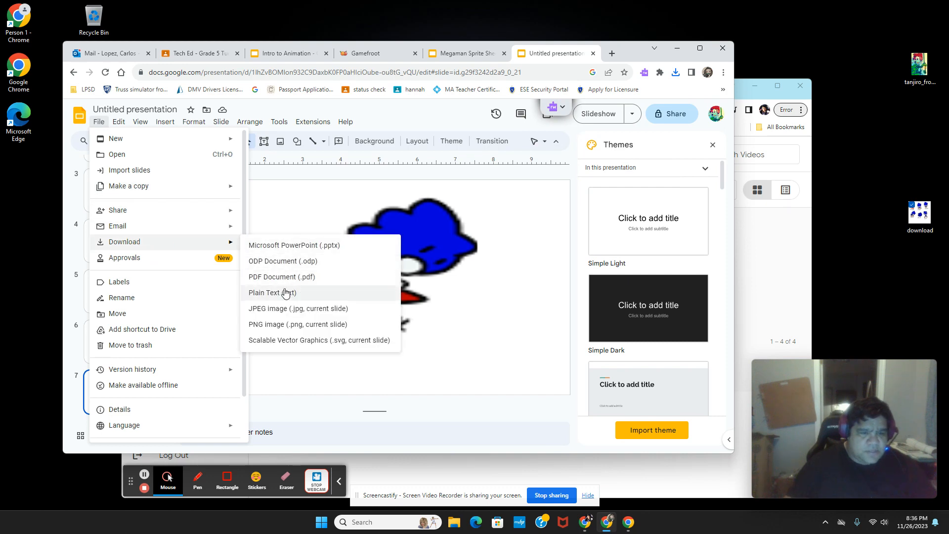
pyautogui.click(302, 308)
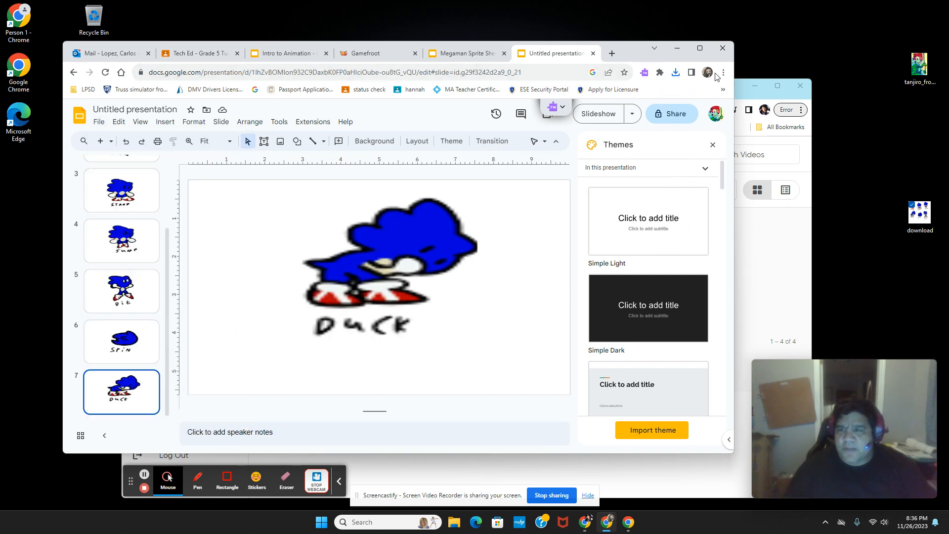
pyautogui.click(659, 73)
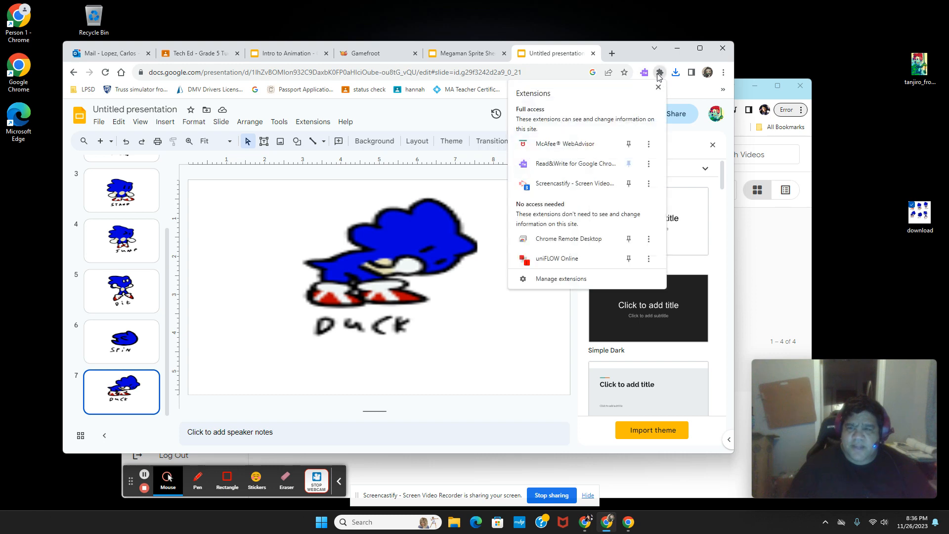
pyautogui.click(659, 73)
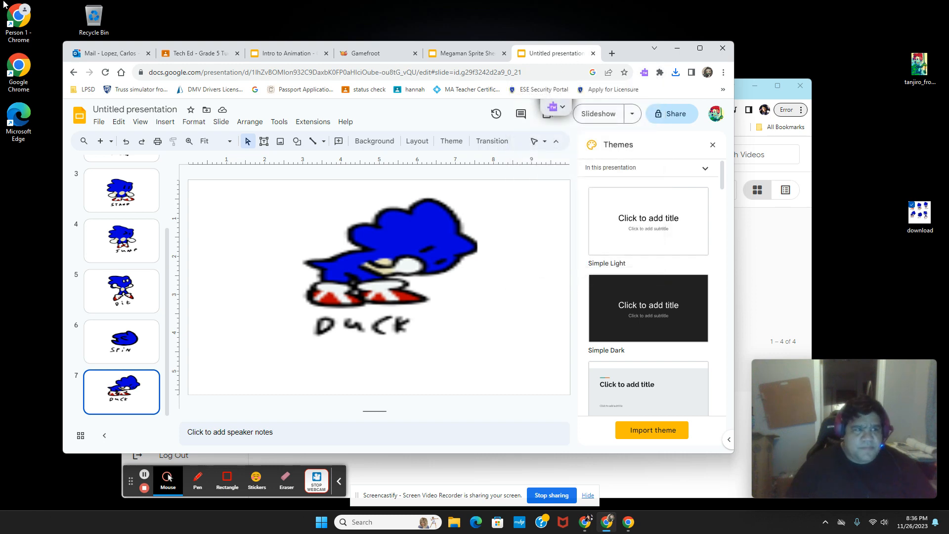
# Delete the Untitled presentation text file from the Downloads folder by moving it to the Recycle Bin, and minimize the folder window.
pyautogui.doubleClick(94, 17)
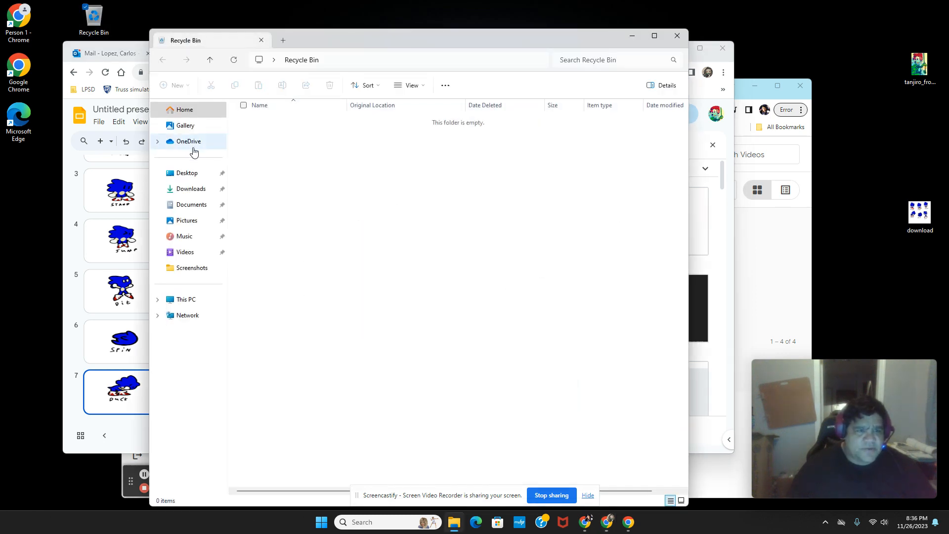
pyautogui.click(200, 193)
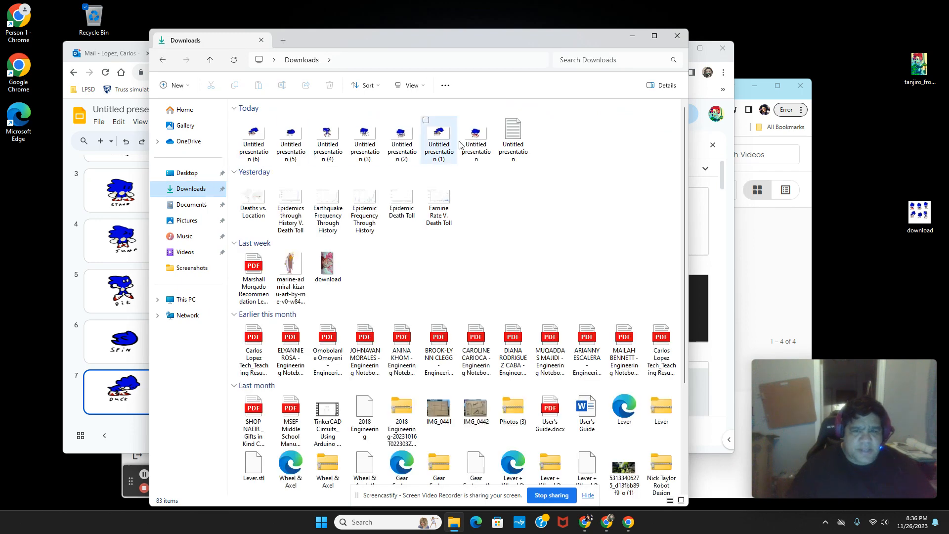
pyautogui.click(509, 138)
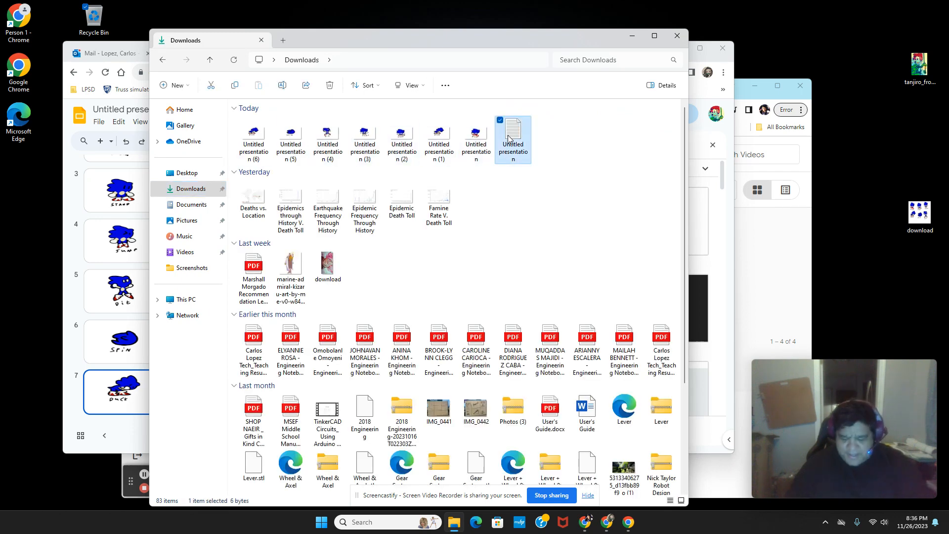
pyautogui.moveTo(509, 138); pyautogui.dragTo(99, 15)
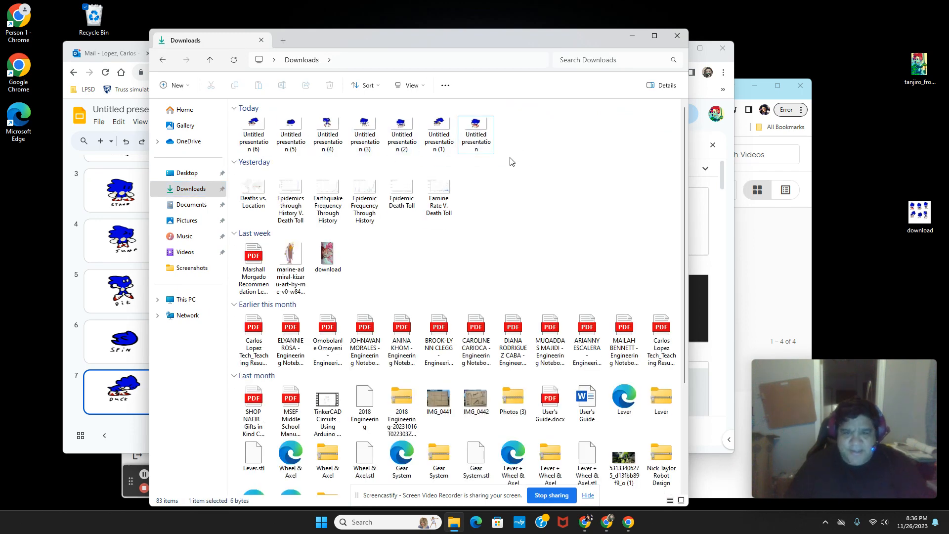
pyautogui.click(633, 38)
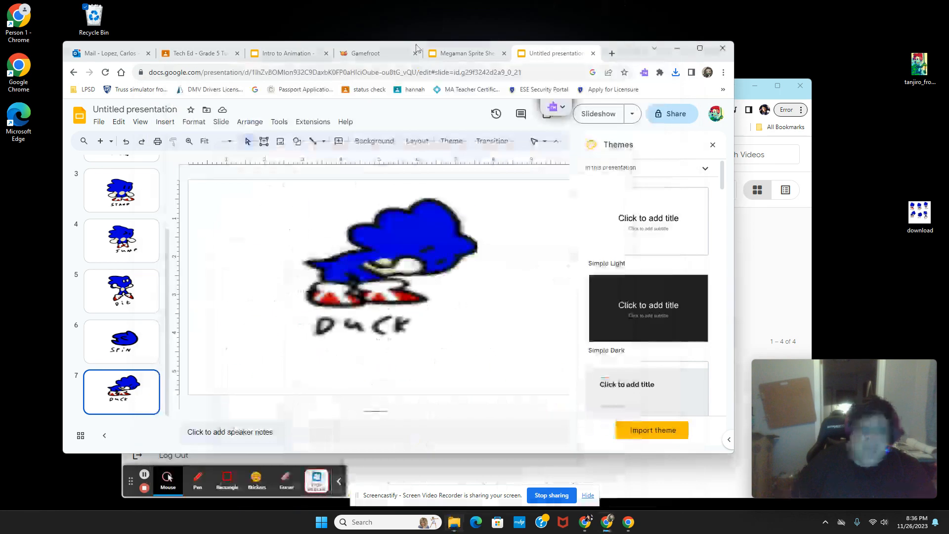
# Switch to Gamefroot and create a blank game project named Manuqui Sonic Game.
pyautogui.click(378, 54)
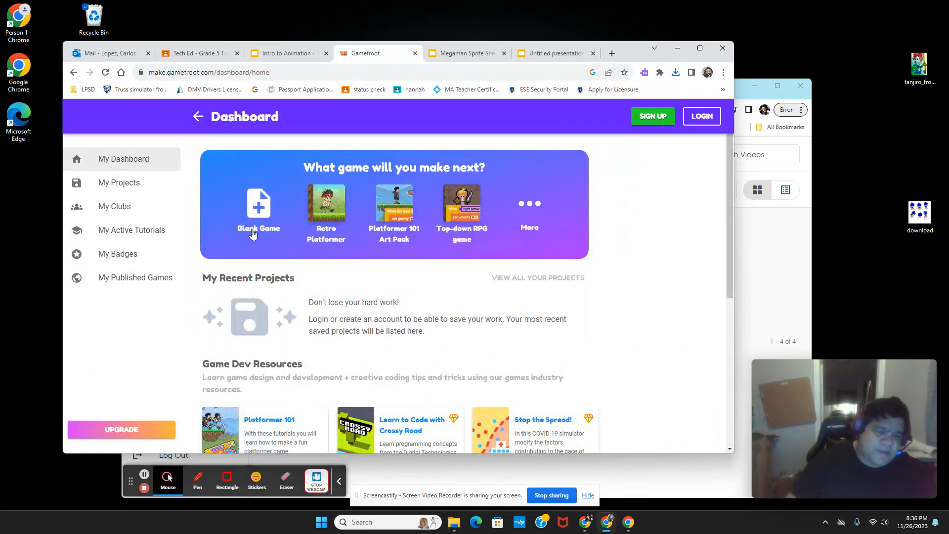
pyautogui.click(259, 215)
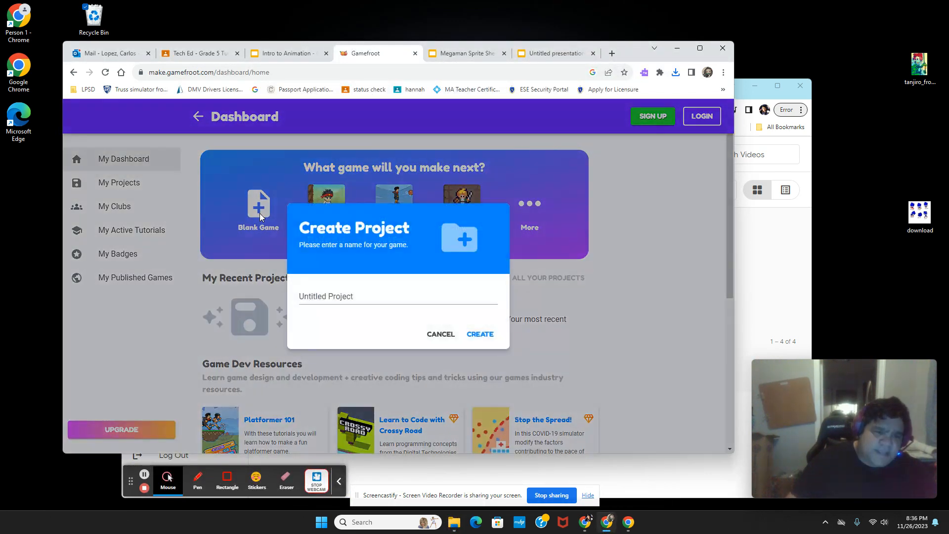
pyautogui.tripleClick(347, 295)
pyautogui.write('Manuq')
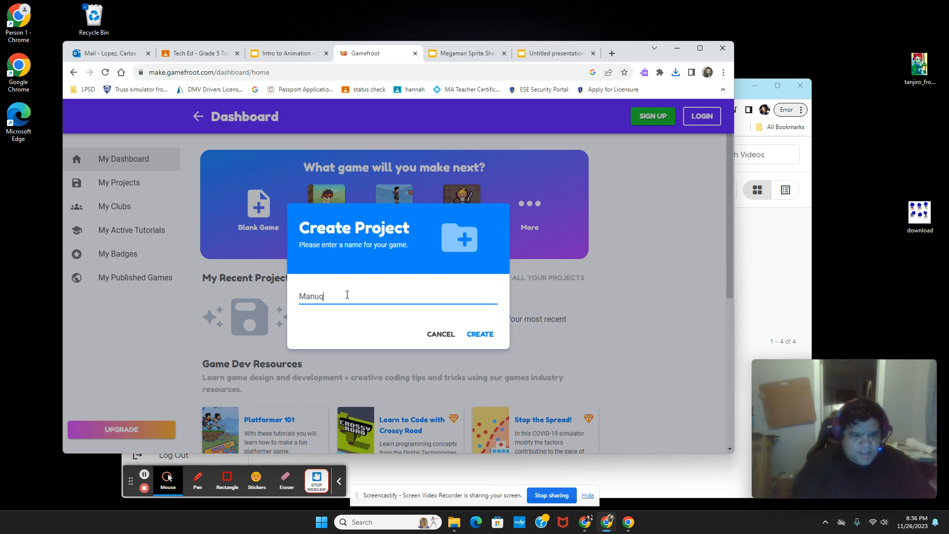
pyautogui.write('i')
pyautogui.press('BackSpace')
pyautogui.write('ui Sonic Game')
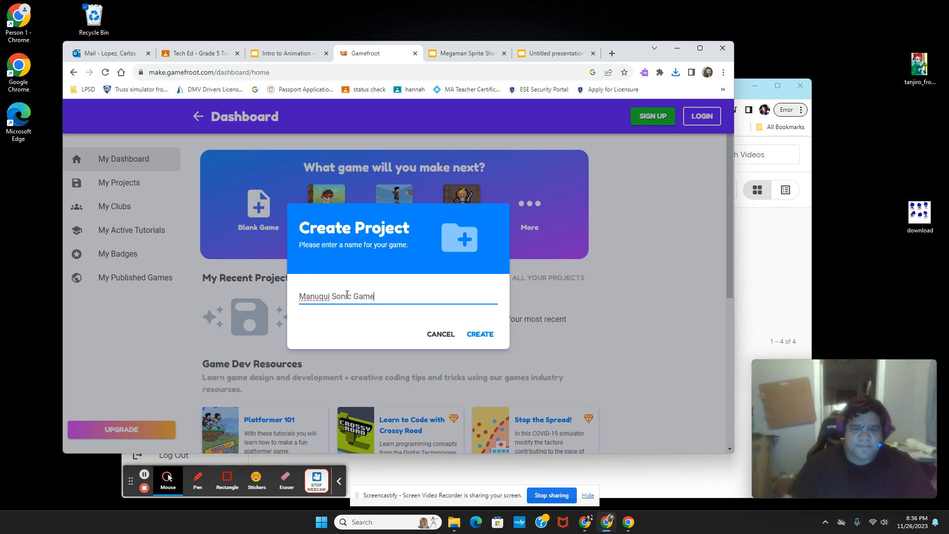
pyautogui.click(479, 335)
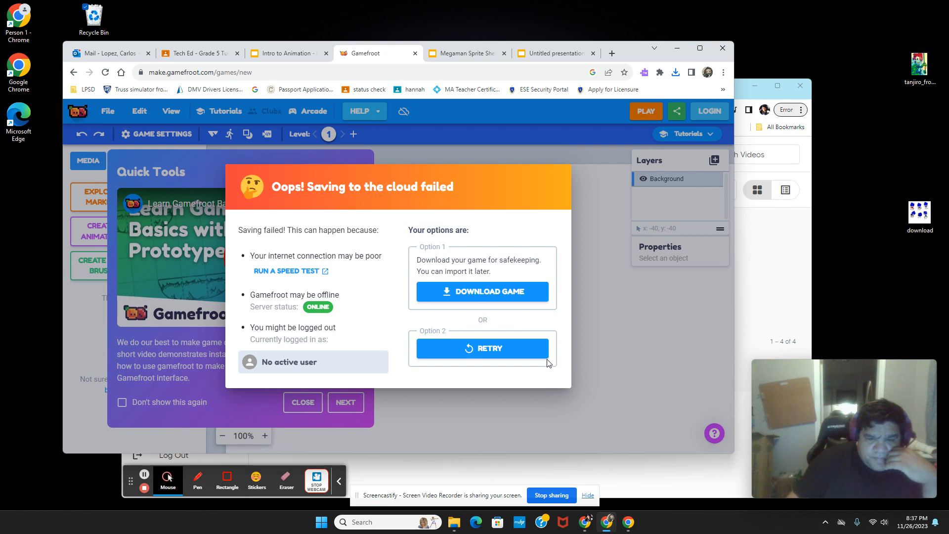
# Retry saving the game to the cloud, and dismiss the Quick Tools introduction with the option not to show it again.
pyautogui.click(492, 345)
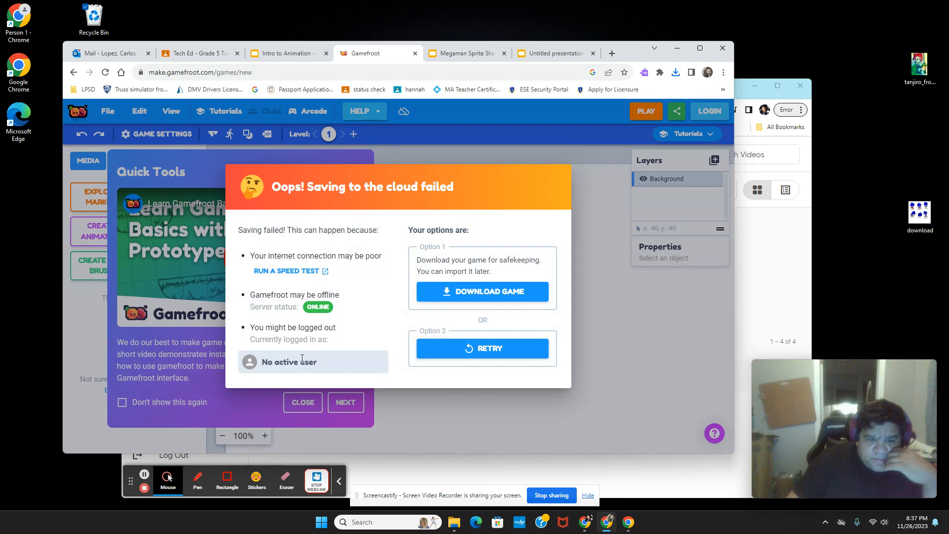
pyautogui.click(606, 218)
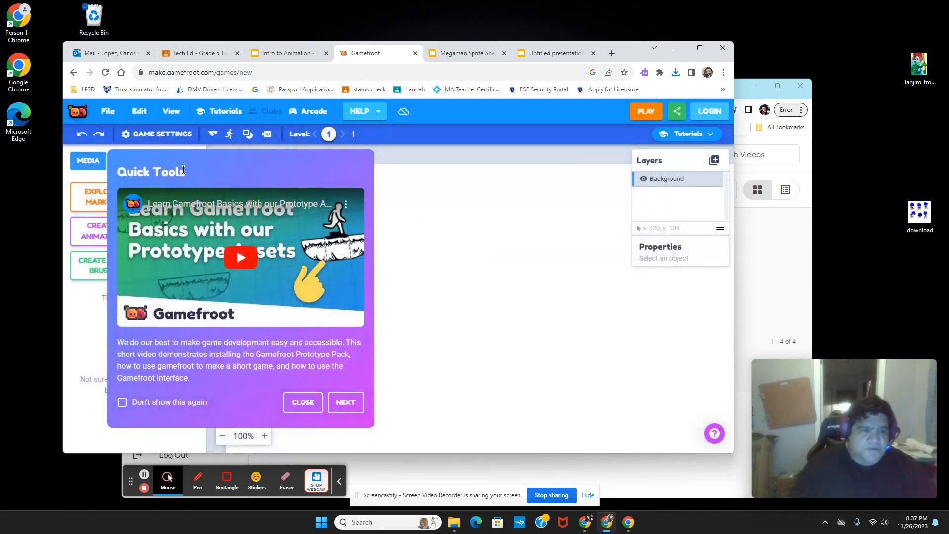
pyautogui.click(123, 404)
pyautogui.click(295, 408)
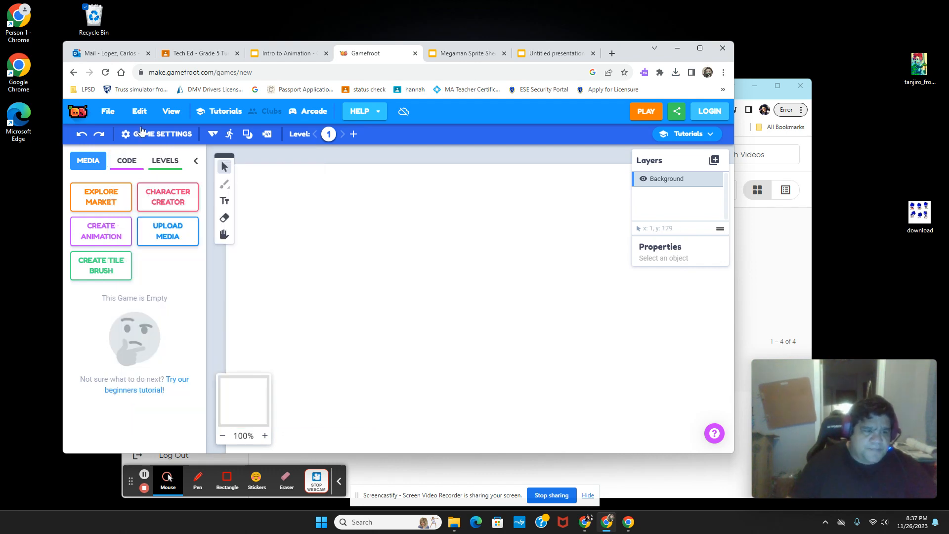
# Try to upload media to the game, and log in to Gamefroot with the Google account.
pyautogui.click(164, 231)
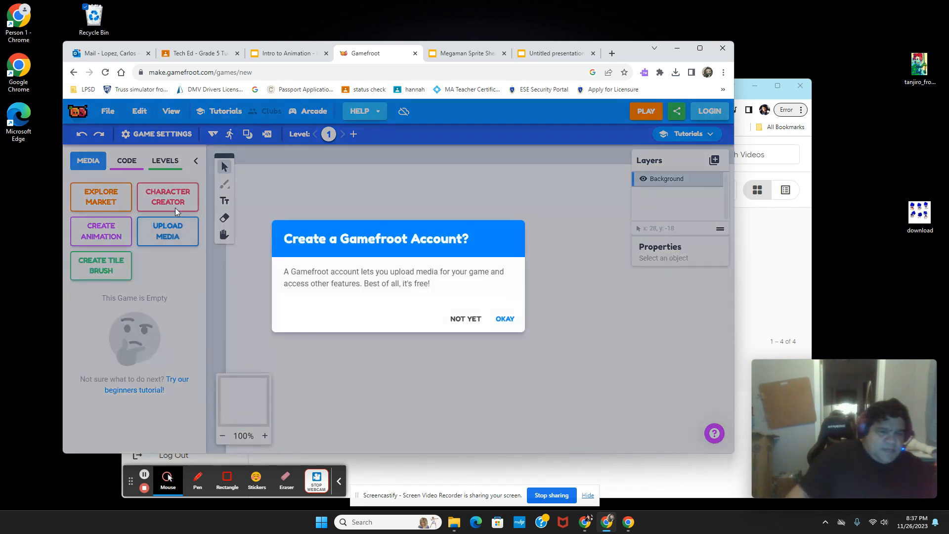
pyautogui.click(498, 320)
pyautogui.press('Escape')
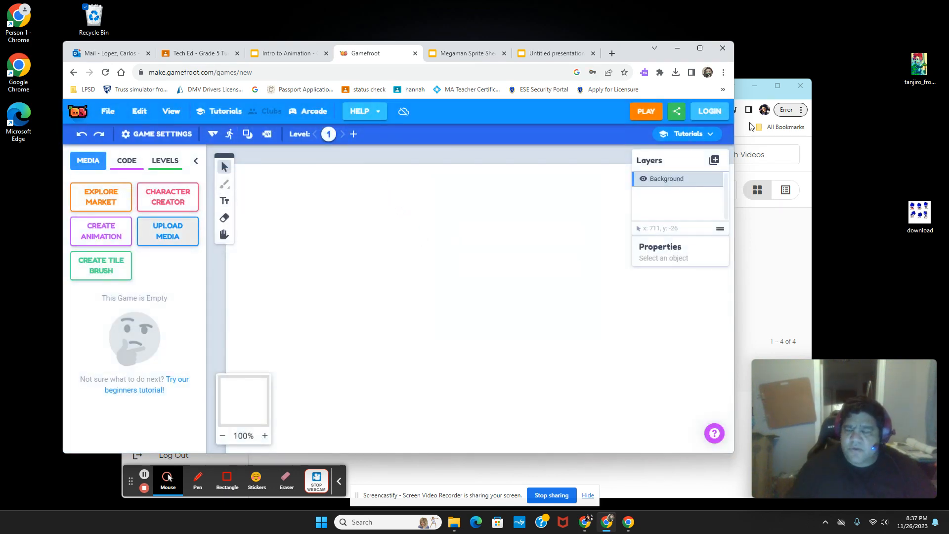
pyautogui.click(724, 120)
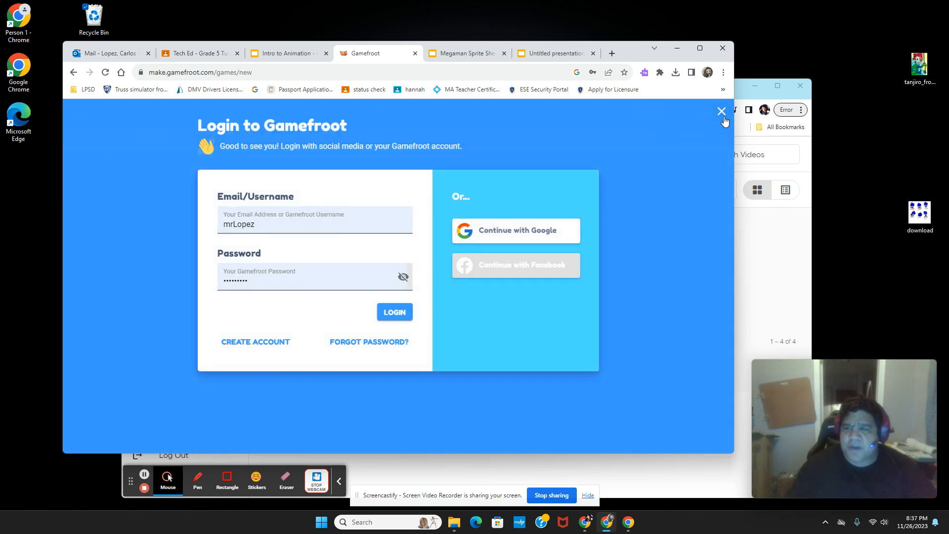
pyautogui.click(483, 236)
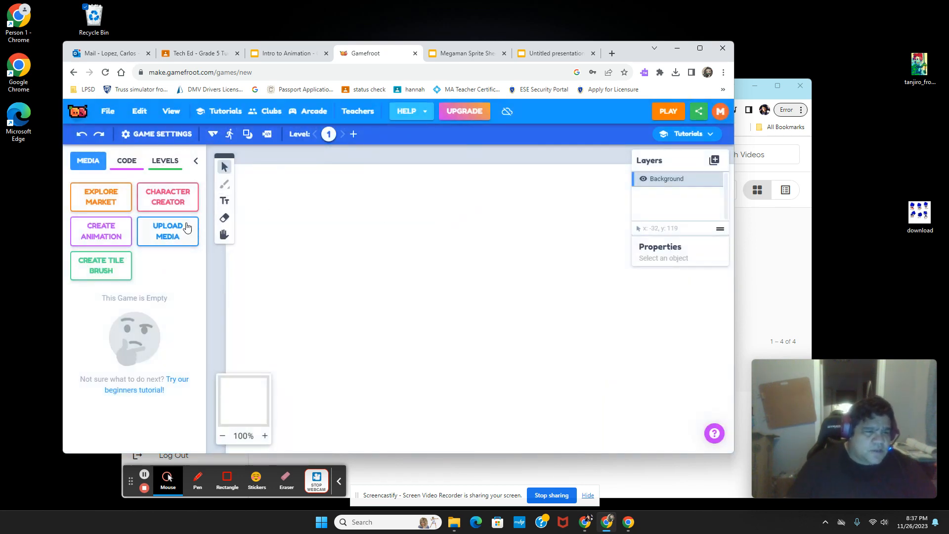
# Create a new animation and browse to the Downloads folder for the frames to upload.
pyautogui.click(101, 233)
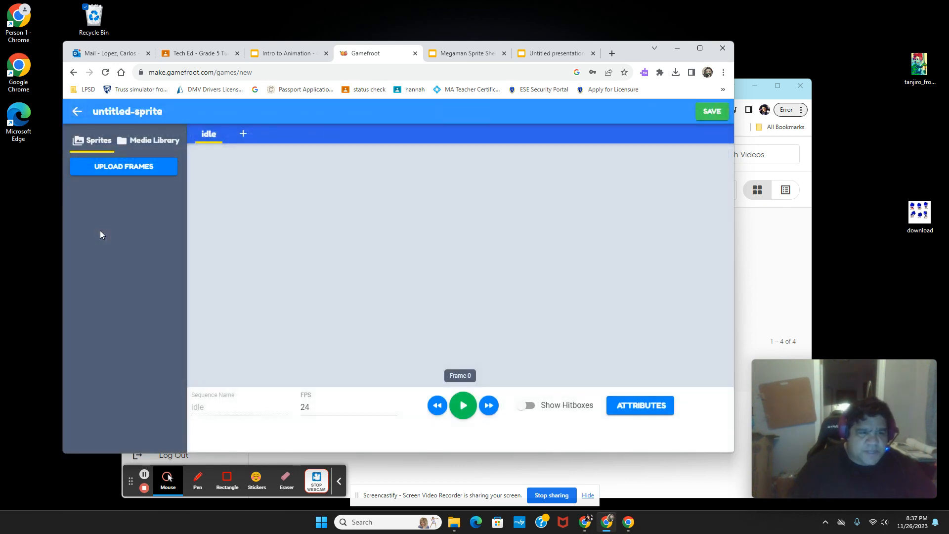
pyautogui.click(142, 164)
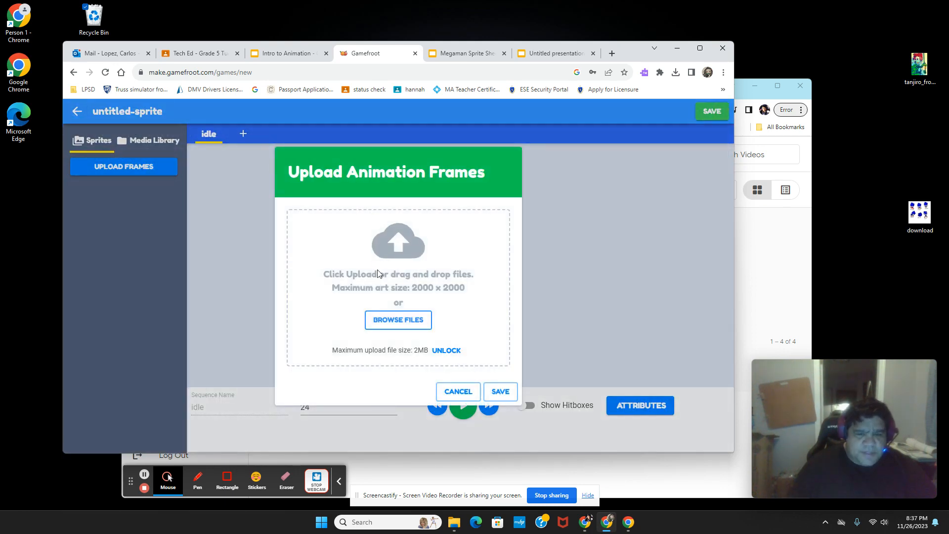
pyautogui.click(405, 316)
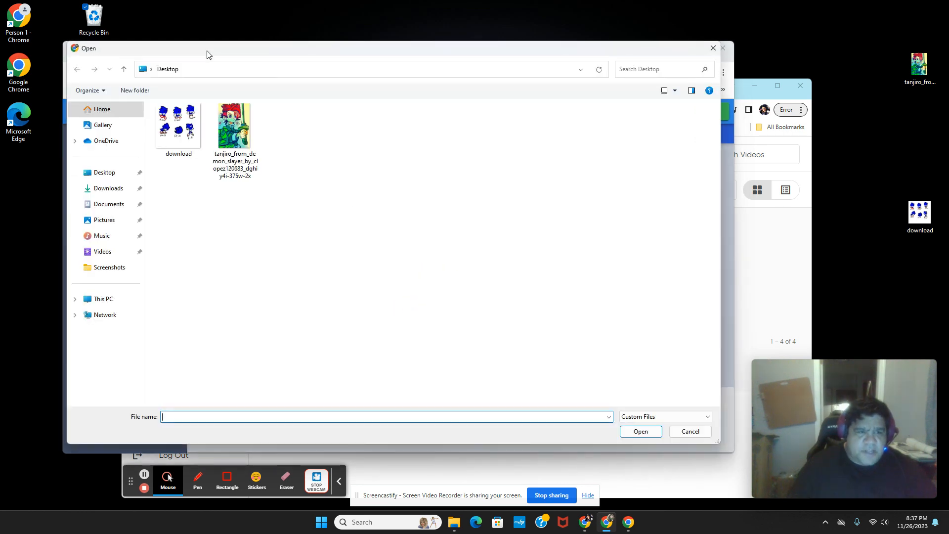
pyautogui.click(113, 188)
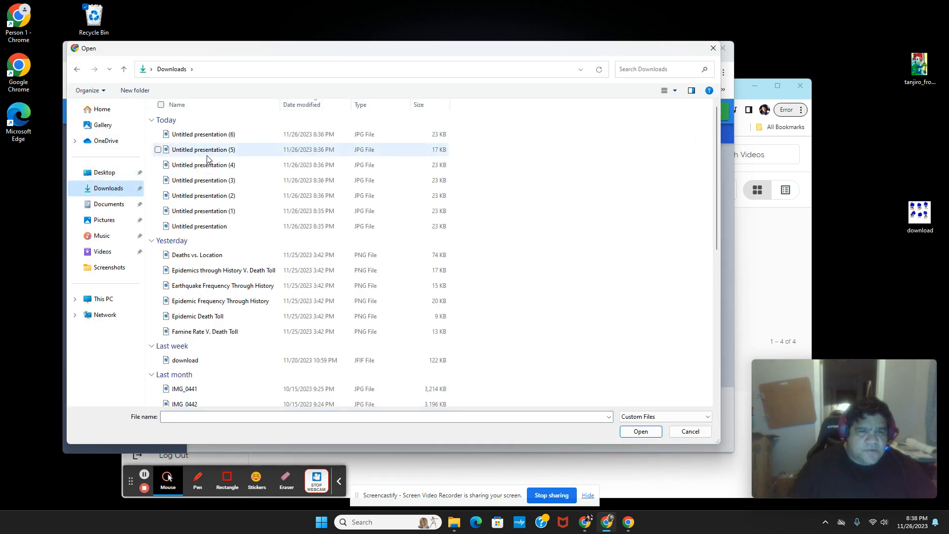
# Upload the seven JPG files from Untitled presentation through Untitled presentation (6) as animation frames, and look through the frame list.
pyautogui.click(158, 227)
pyautogui.click(158, 211)
pyautogui.click(158, 196)
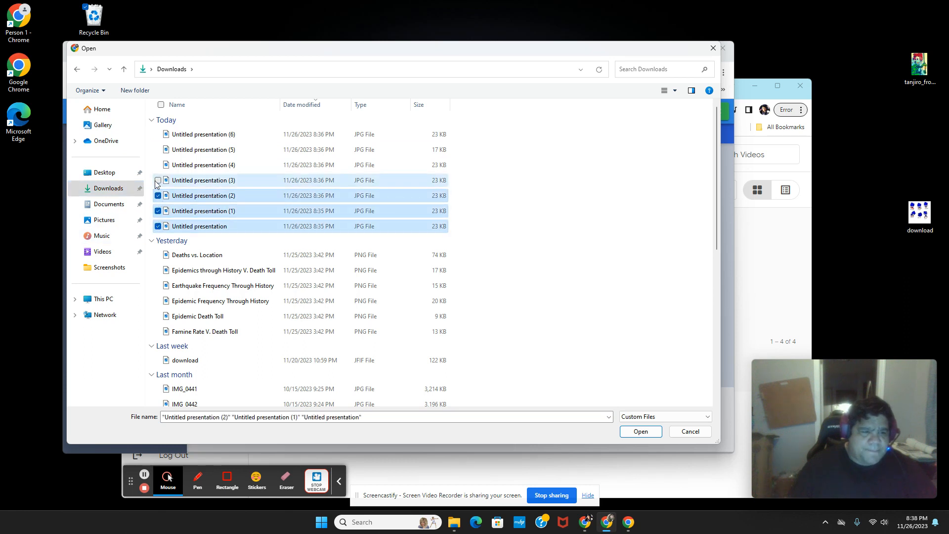
pyautogui.click(158, 180)
pyautogui.click(159, 166)
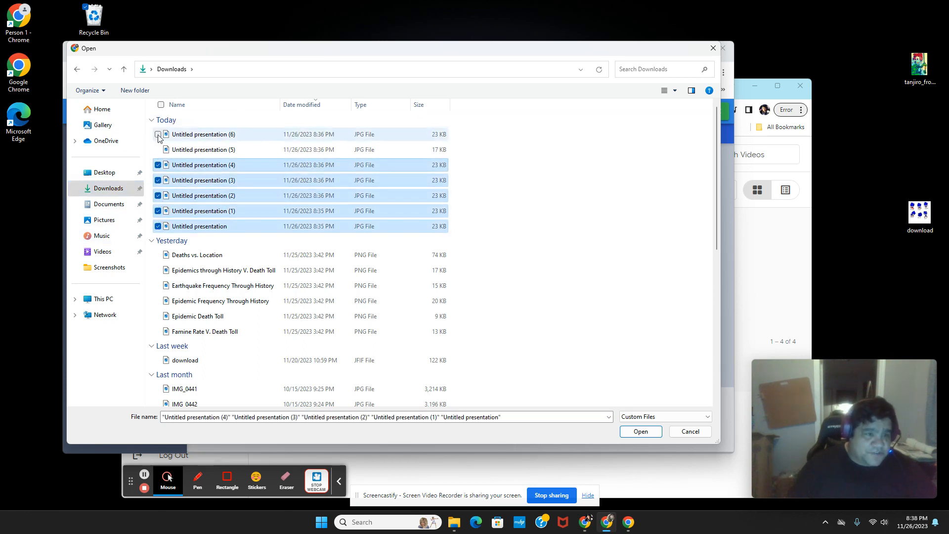
pyautogui.click(158, 135)
pyautogui.click(158, 149)
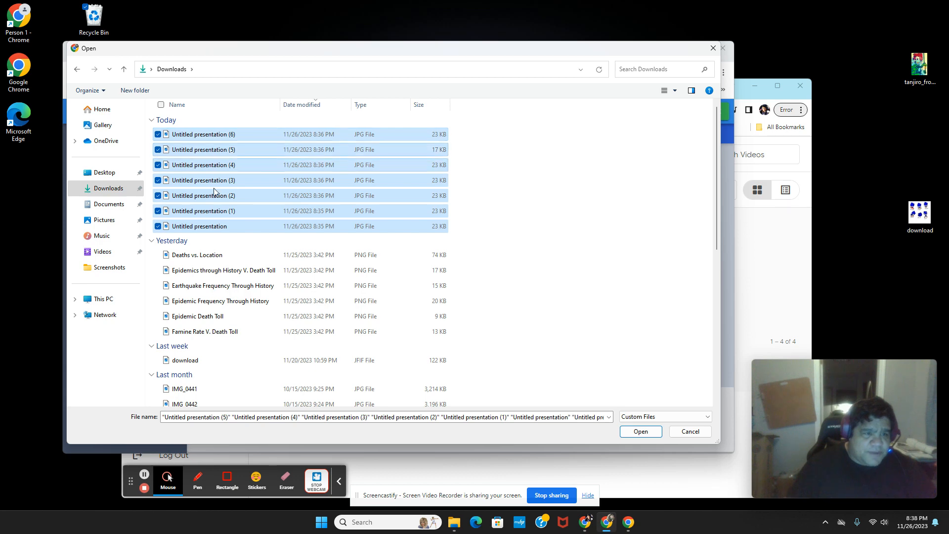
pyautogui.click(641, 432)
pyautogui.click(494, 377)
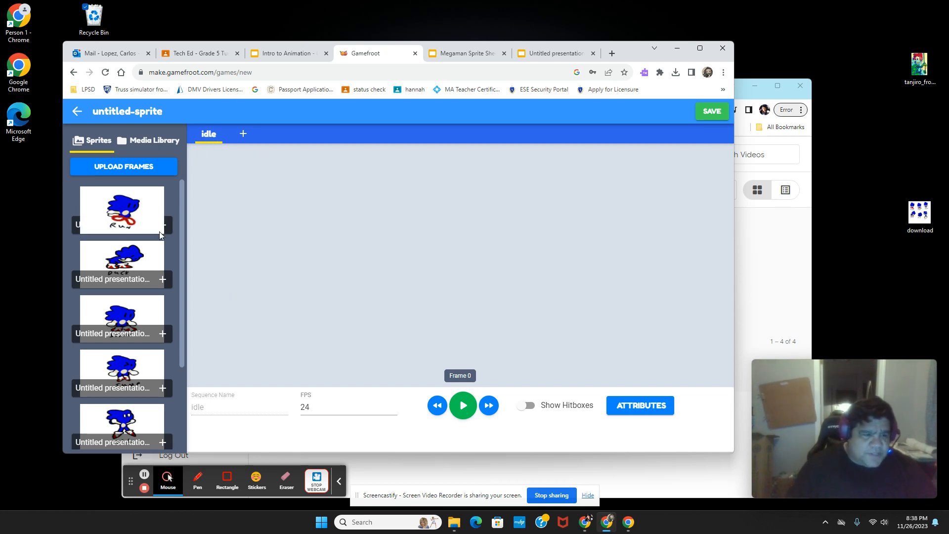
pyautogui.scroll(-2, 160, 237)
pyautogui.scroll(-1, 161, 243)
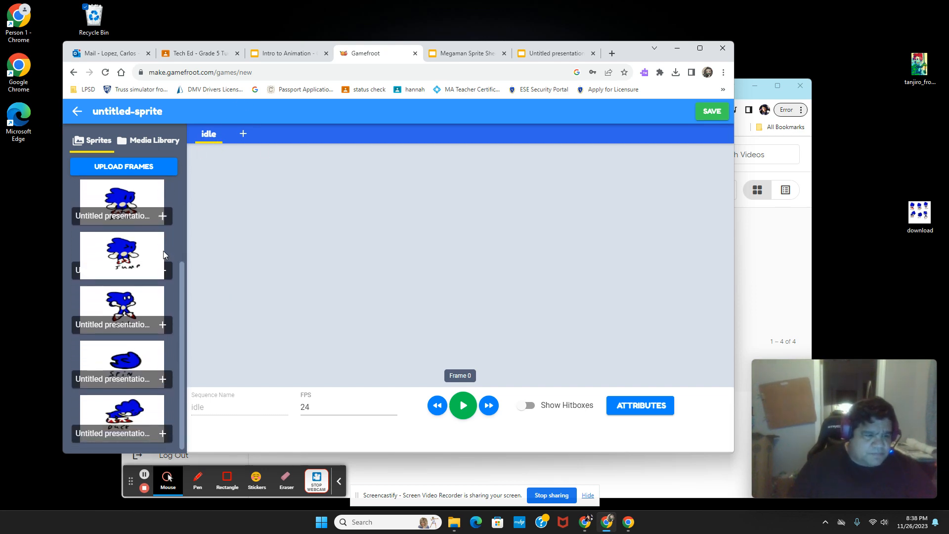
pyautogui.scroll(3, 153, 316)
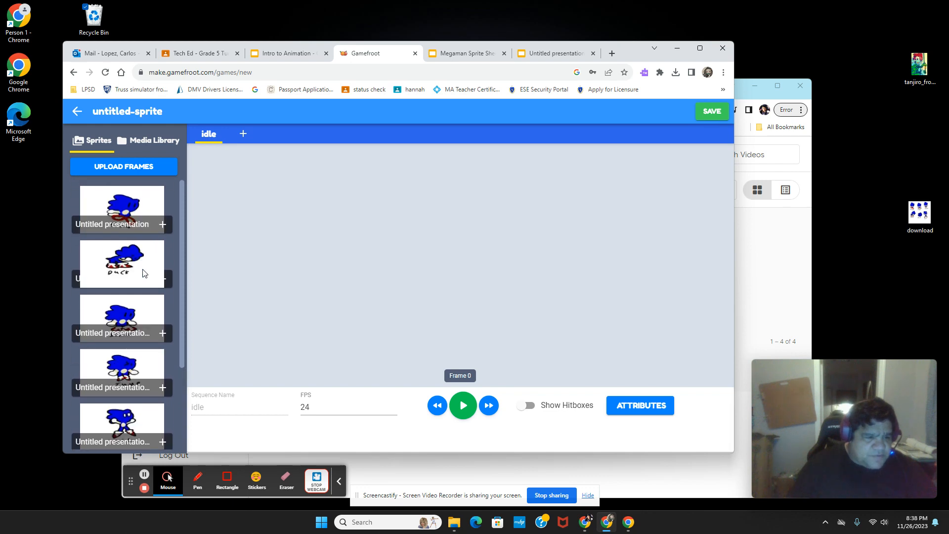
# Add the Stand pose image as a frame of the idle sequence and preview it.
pyautogui.scroll(-1, 139, 286)
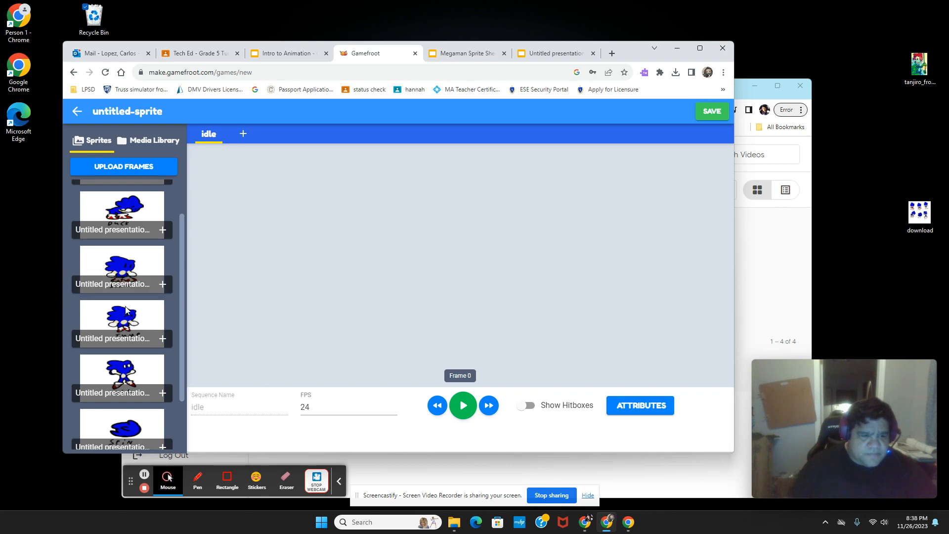
pyautogui.click(162, 285)
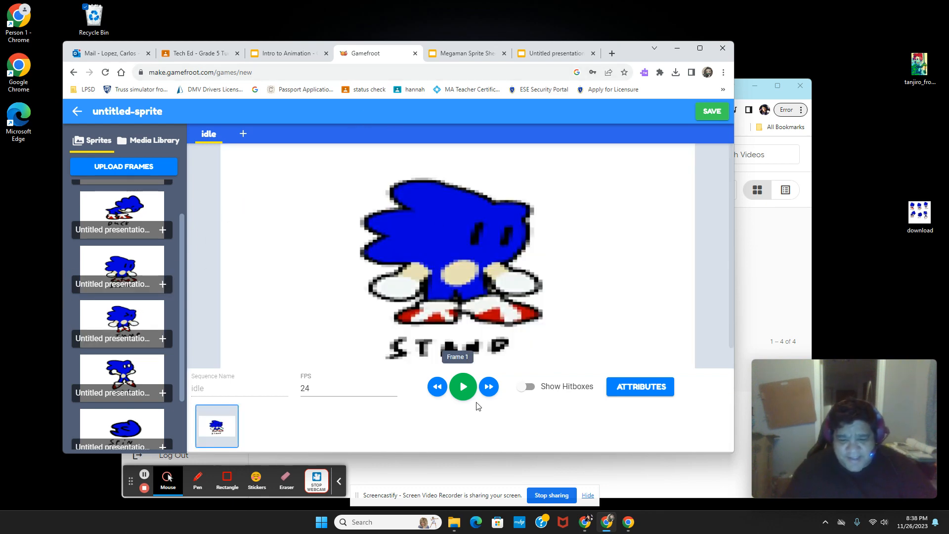
pyautogui.click(464, 393)
pyautogui.click(463, 393)
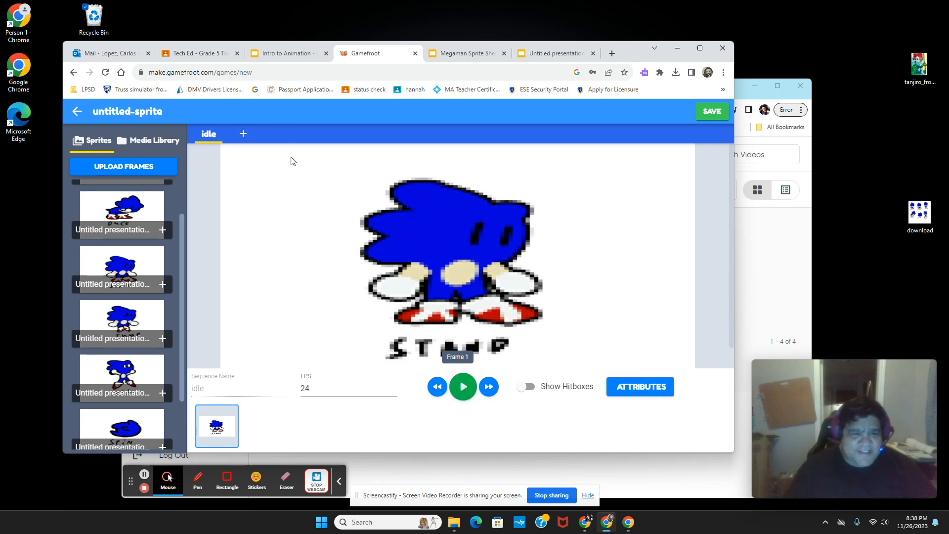
# Add a second sequence to the sprite and name it Run.
pyautogui.click(244, 135)
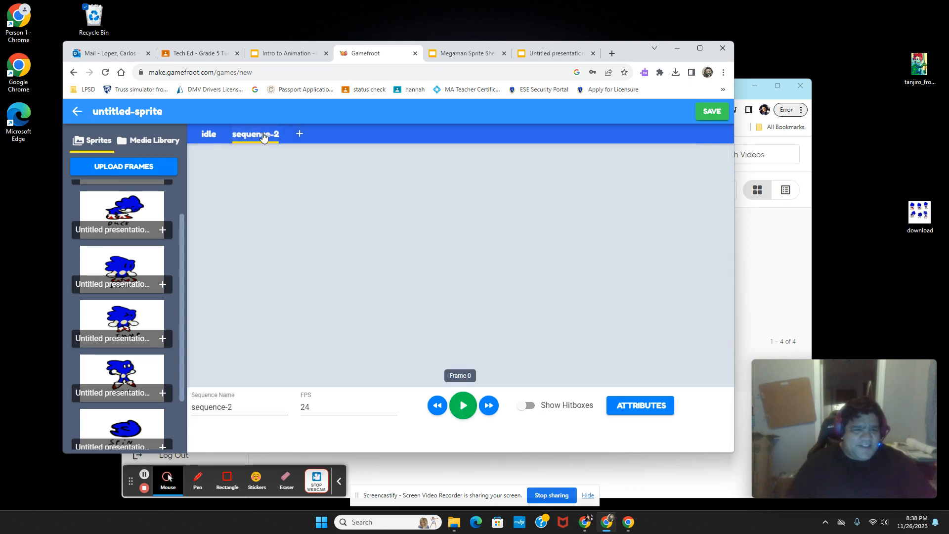
pyautogui.tripleClick(230, 403)
pyautogui.write('Run')
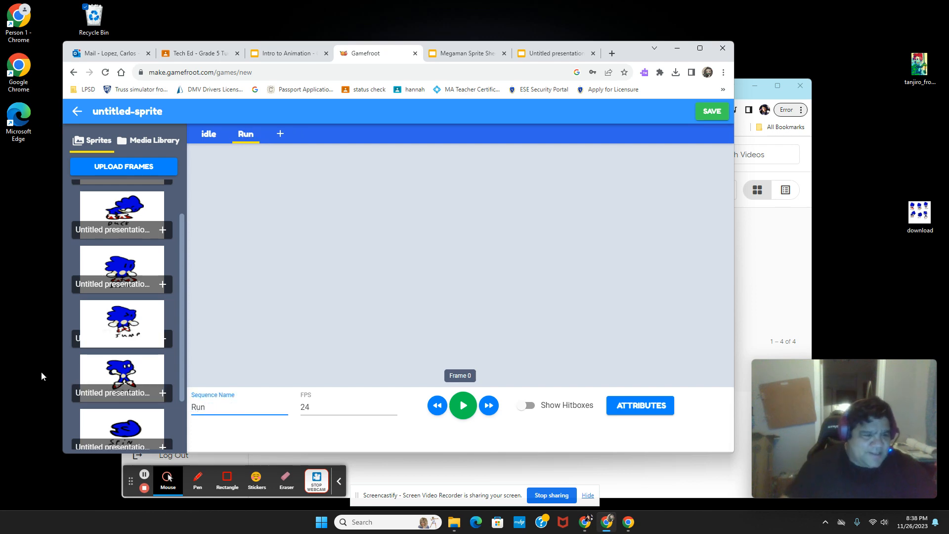
# Add the Jump, first Duck and Run pose images as frames of the Run sequence, and preview the animation.
pyautogui.moveTo(183, 232); pyautogui.dragTo(182, 312)
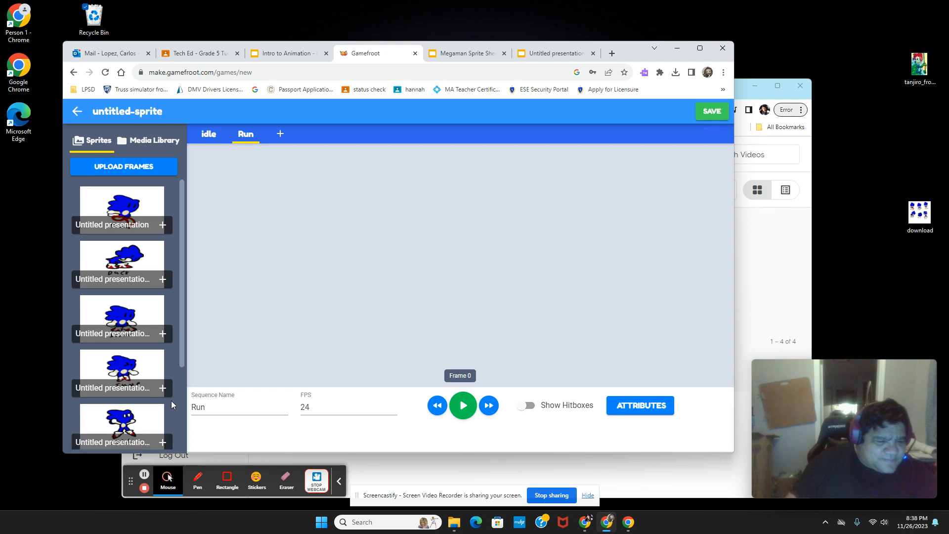
pyautogui.click(161, 391)
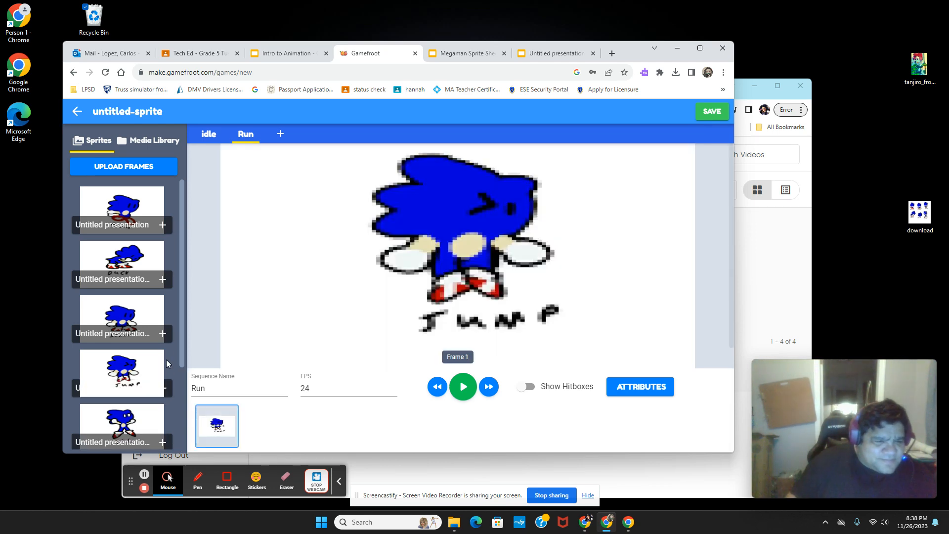
pyautogui.click(163, 280)
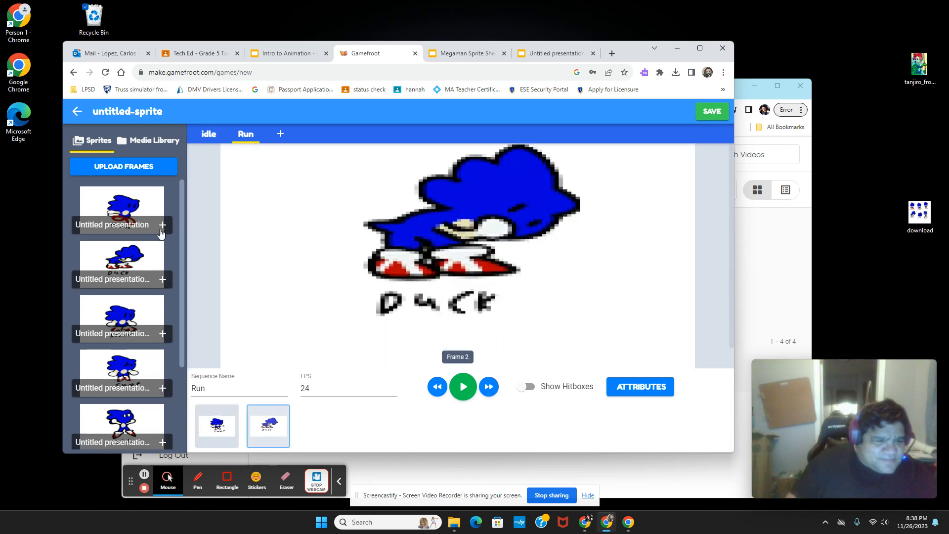
pyautogui.click(162, 225)
pyautogui.click(463, 387)
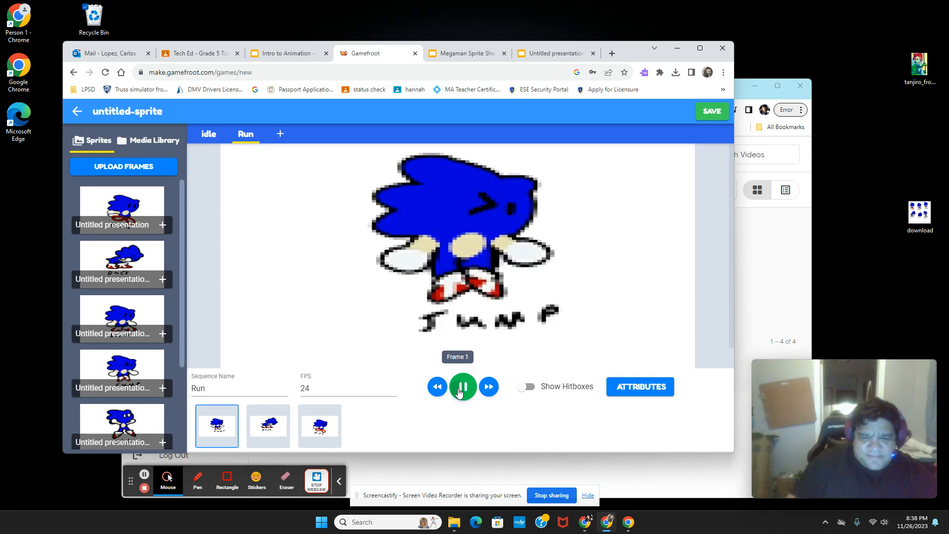
pyautogui.click(463, 395)
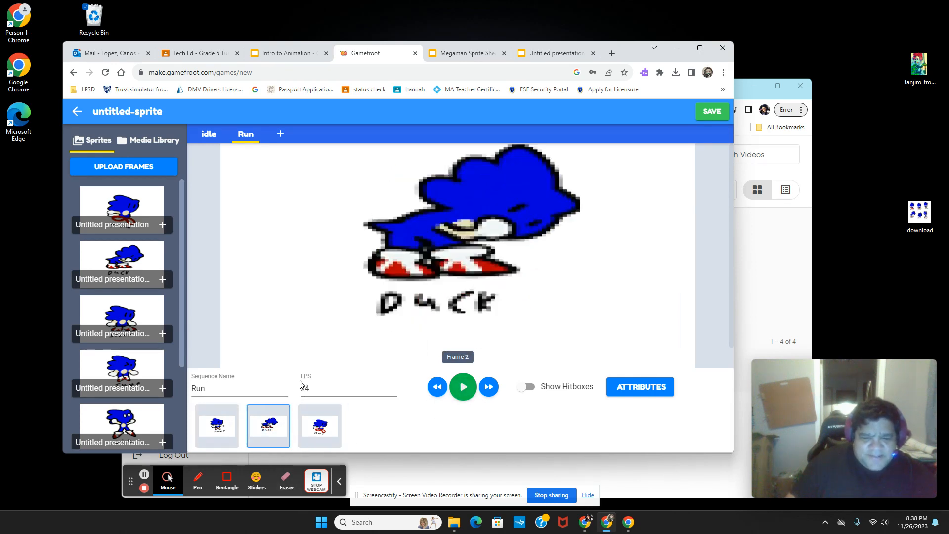
# Lower the Run sequence's frame rate to 3 FPS and start its playback.
pyautogui.click(383, 394)
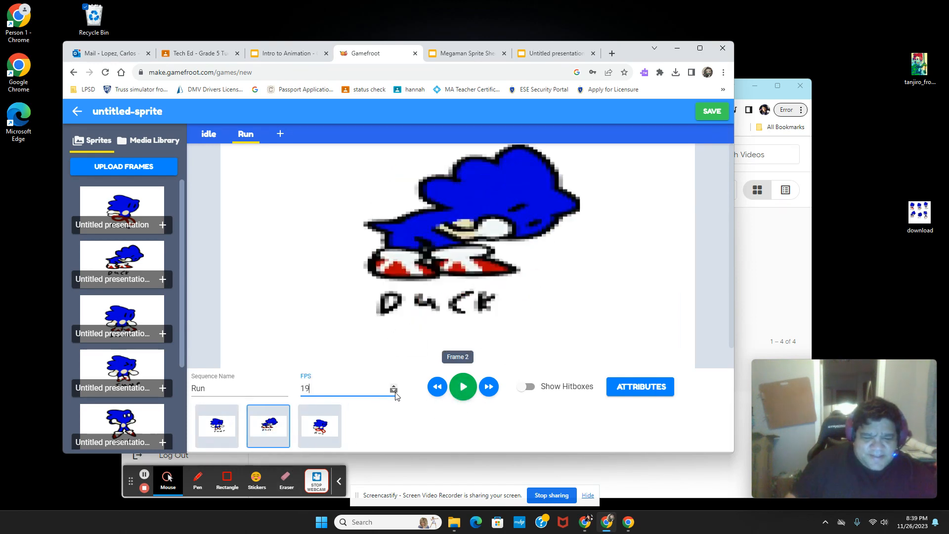
pyautogui.click(395, 392)
pyautogui.click(395, 392)
pyautogui.click(396, 392)
pyautogui.click(395, 392)
pyautogui.click(396, 393)
pyautogui.click(395, 393)
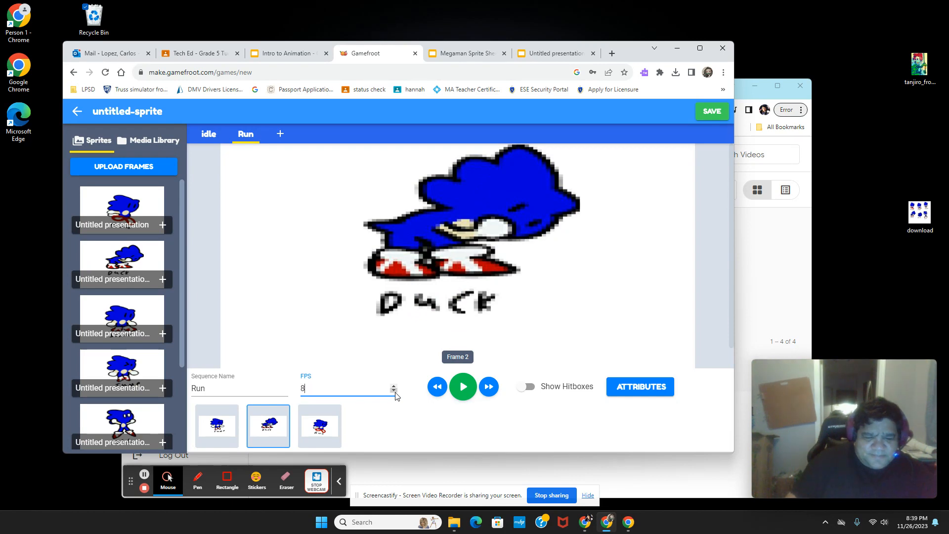
pyautogui.click(463, 393)
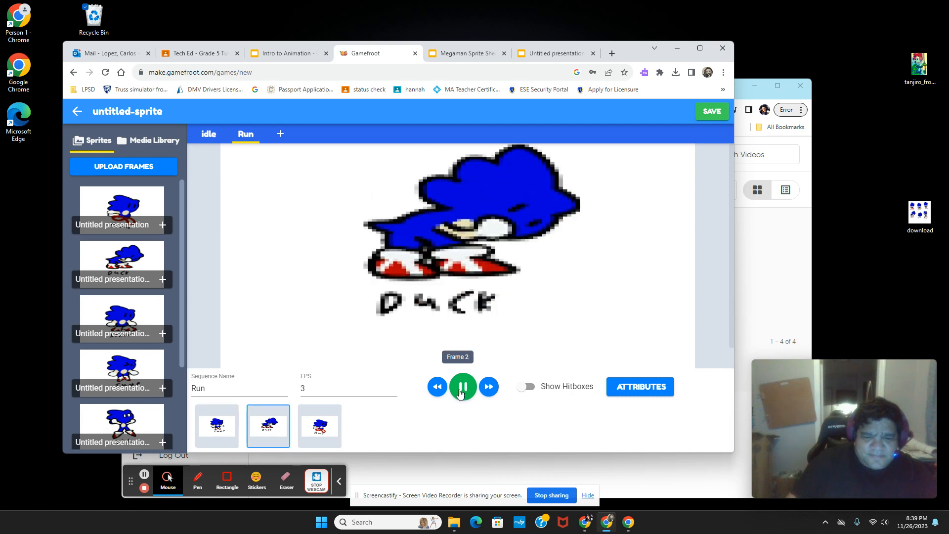
# Raise the Run sequence's frame rate to 8 FPS during playback, and stop the preview.
pyautogui.click(393, 387)
pyautogui.click(394, 387)
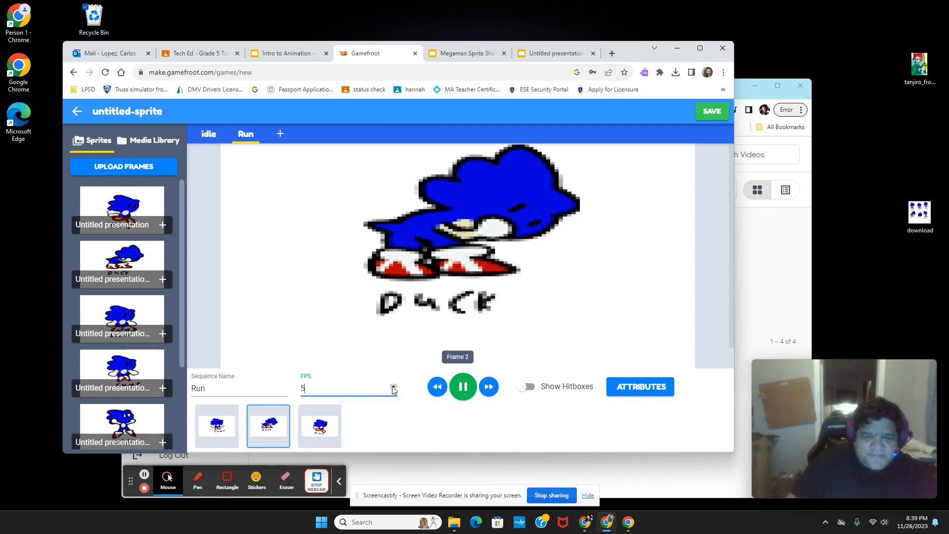
pyautogui.click(394, 387)
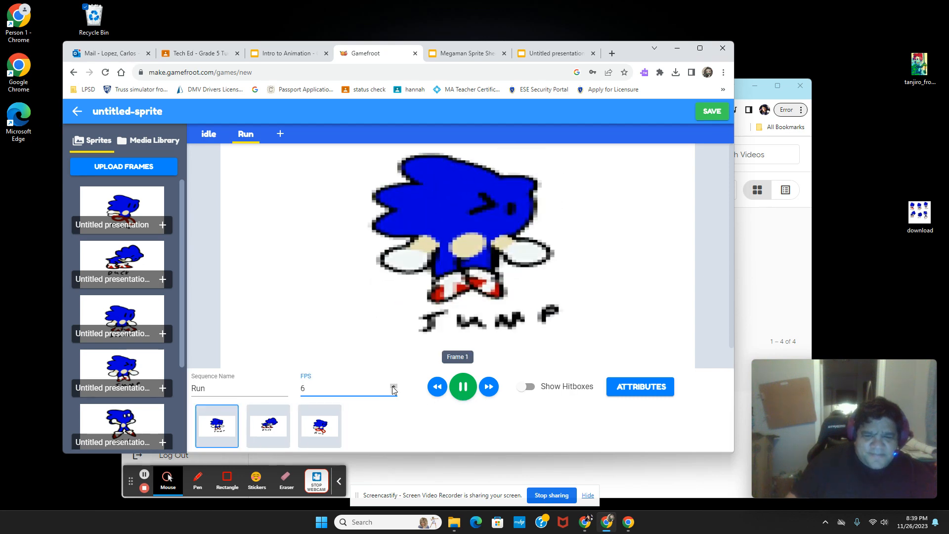
pyautogui.click(393, 387)
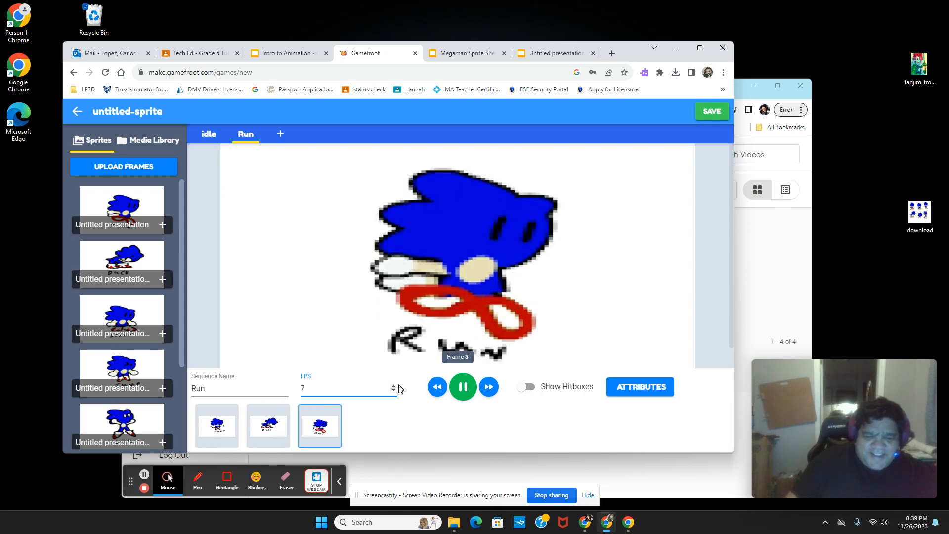
pyautogui.click(400, 388)
pyautogui.click(394, 386)
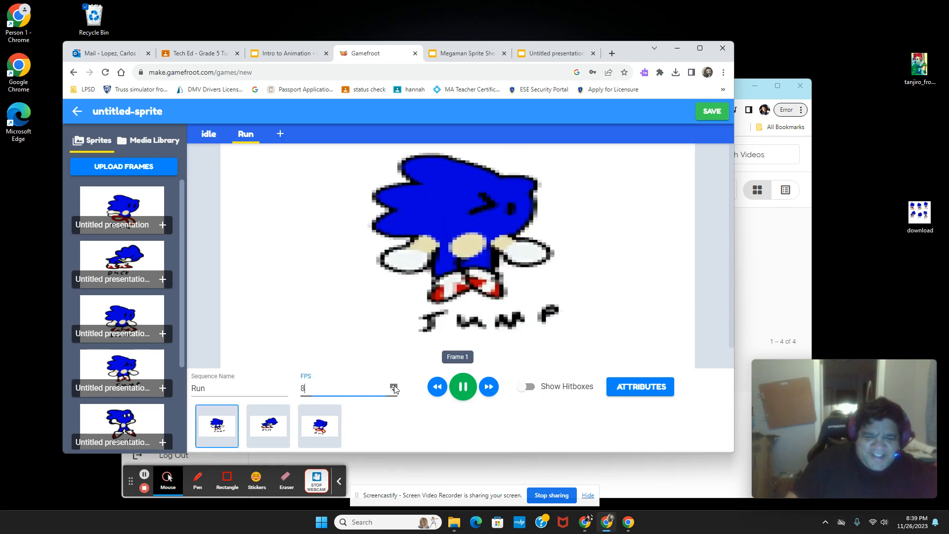
pyautogui.click(463, 387)
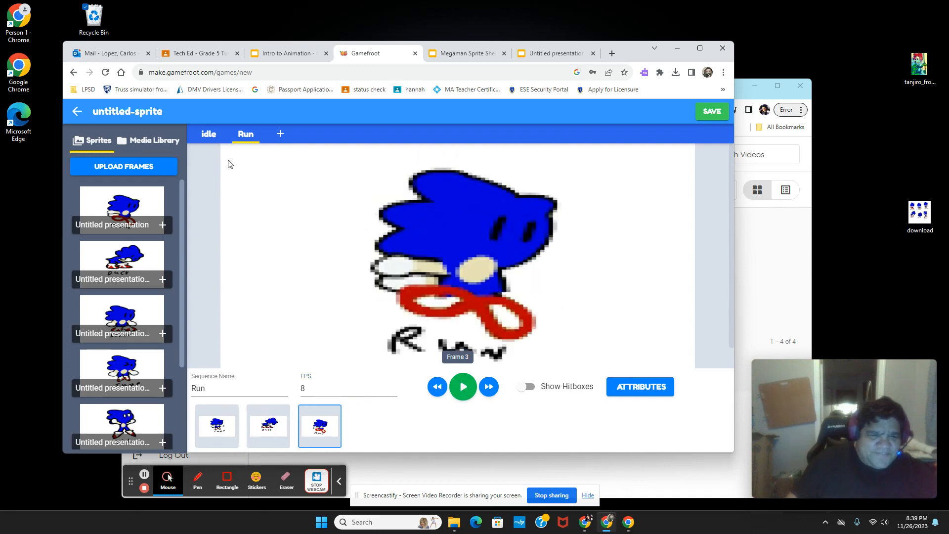
# Add a third sequence named duck and give it the first Duck pose image as its frame.
pyautogui.click(280, 134)
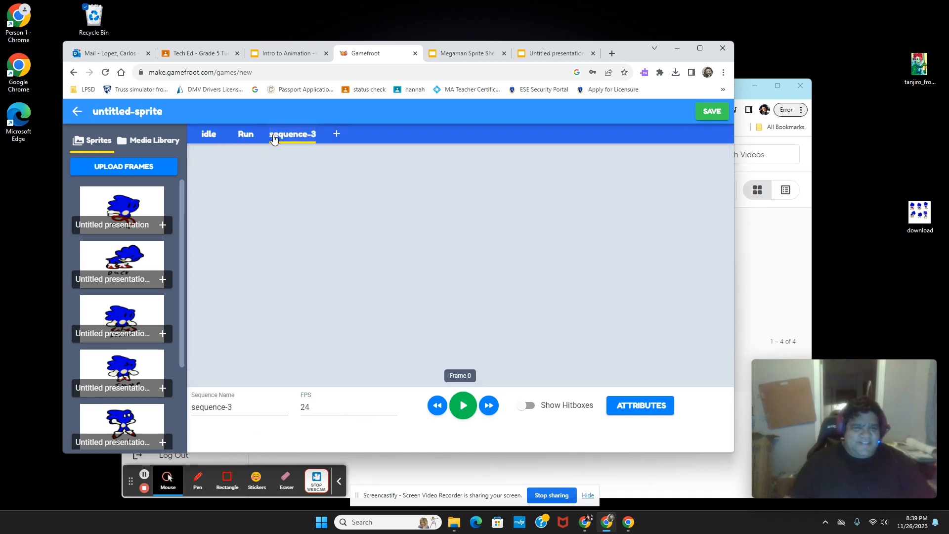
pyautogui.moveTo(232, 407); pyautogui.dragTo(16, 328)
pyautogui.write('duck')
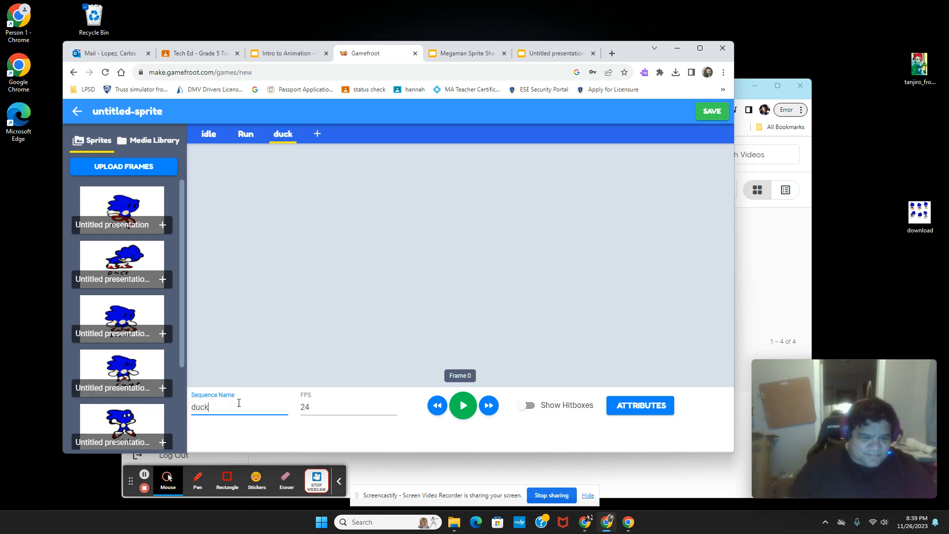
pyautogui.click(248, 437)
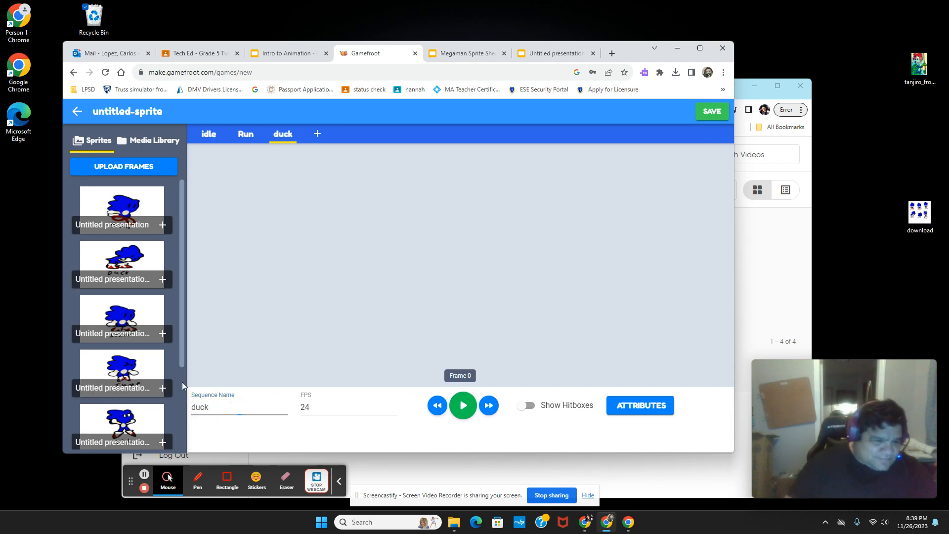
pyautogui.click(163, 279)
# Add a fourth sequence to the sprite and name it jump.
pyautogui.scroll(-2, 159, 345)
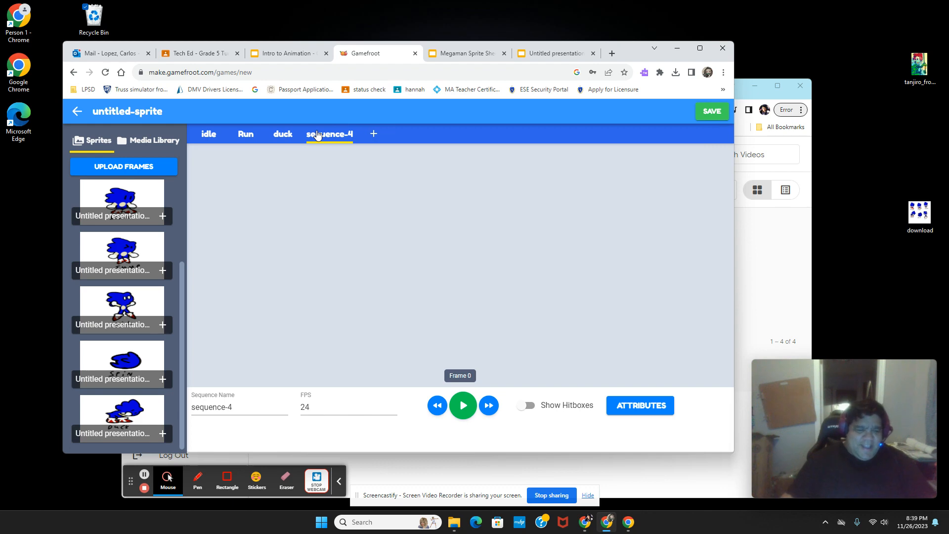
pyautogui.hotkey('ctrl', 'a')
pyautogui.write('ju')
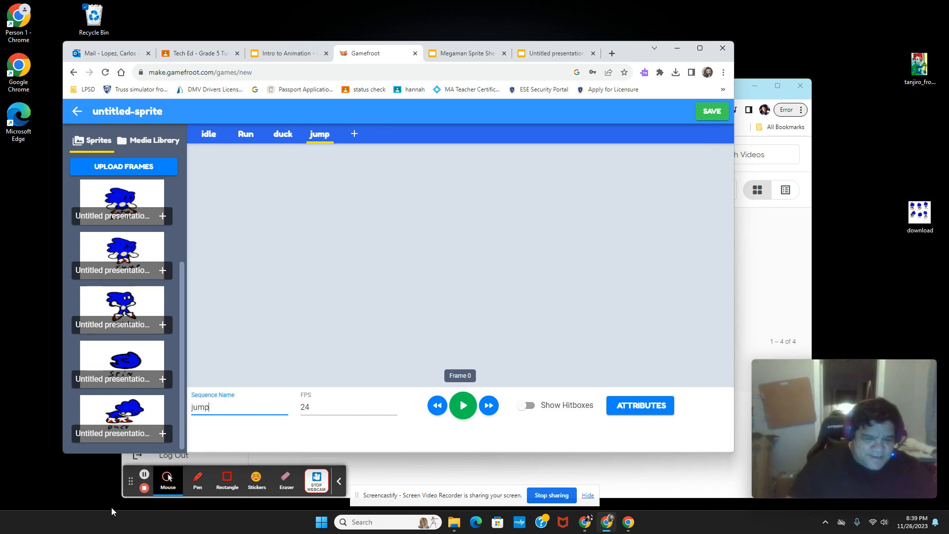
# Add the Jump pose and the open-armed pose below it to the jump sequence, and preview it at 10 FPS.
pyautogui.click(162, 270)
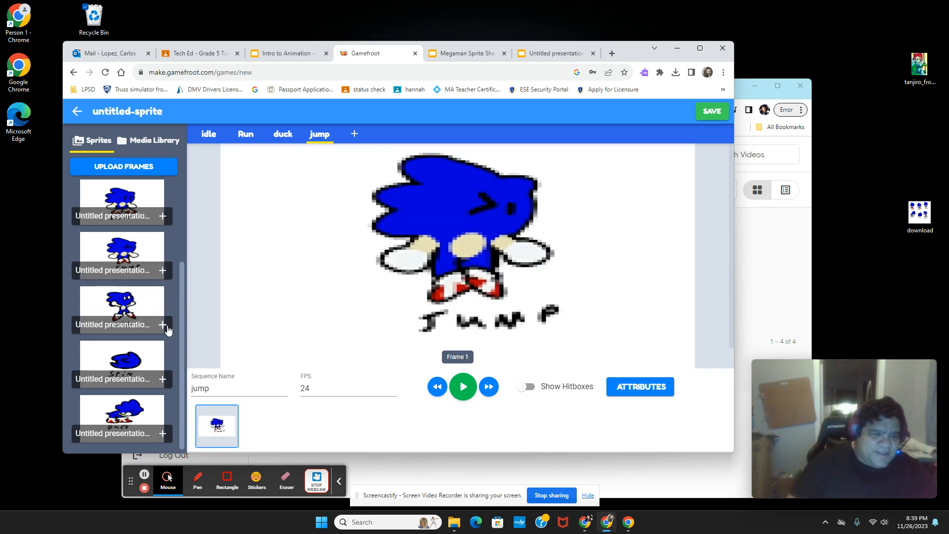
pyautogui.click(163, 325)
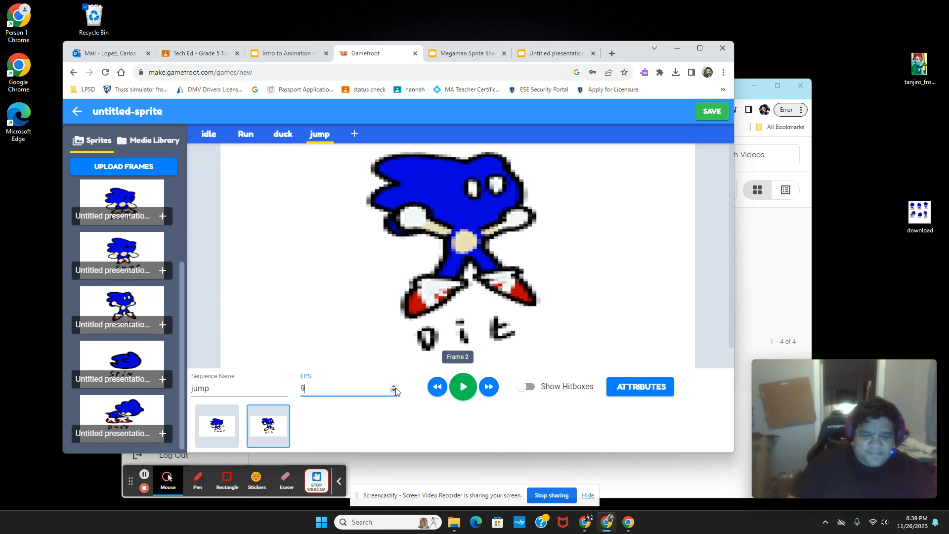
pyautogui.click(464, 387)
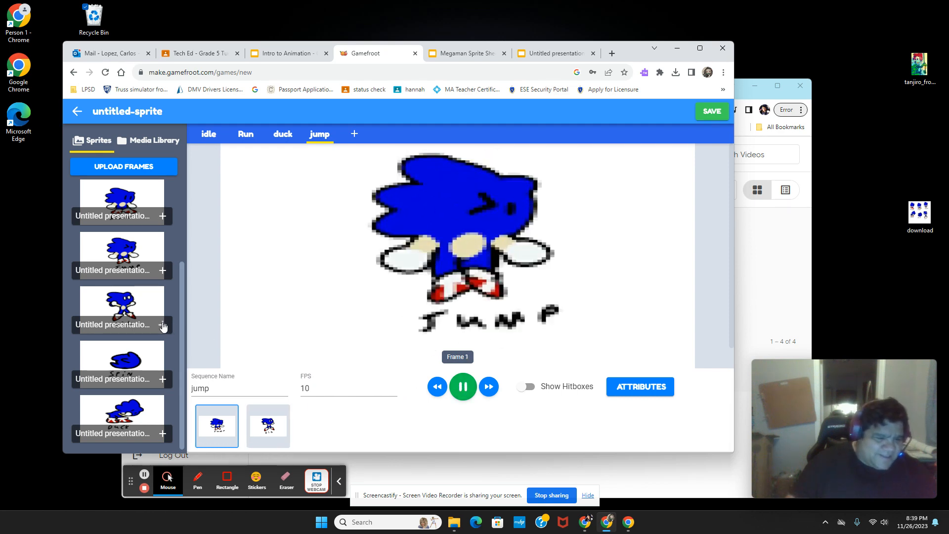
pyautogui.click(464, 389)
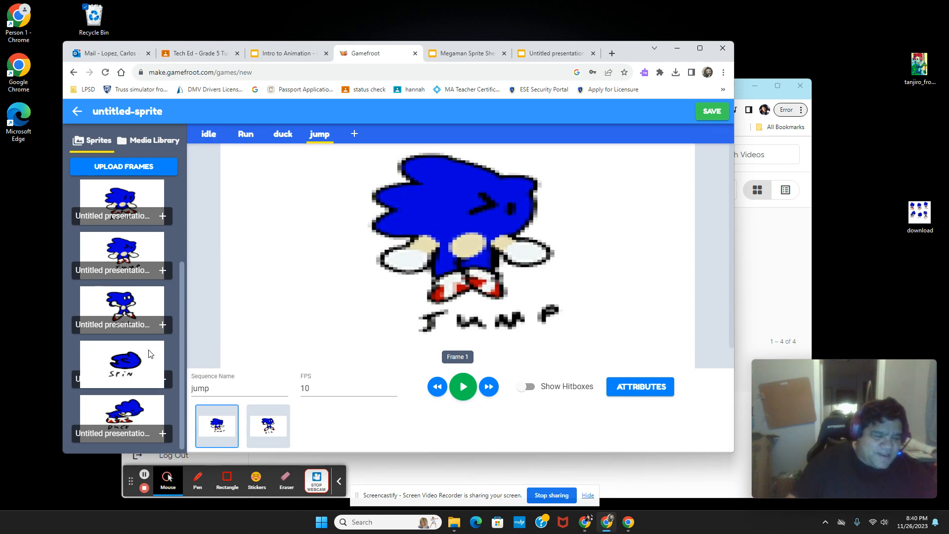
# Review the idle, Run, duck and jump sequences, playing Run and jump, and save the sprite.
pyautogui.click(218, 136)
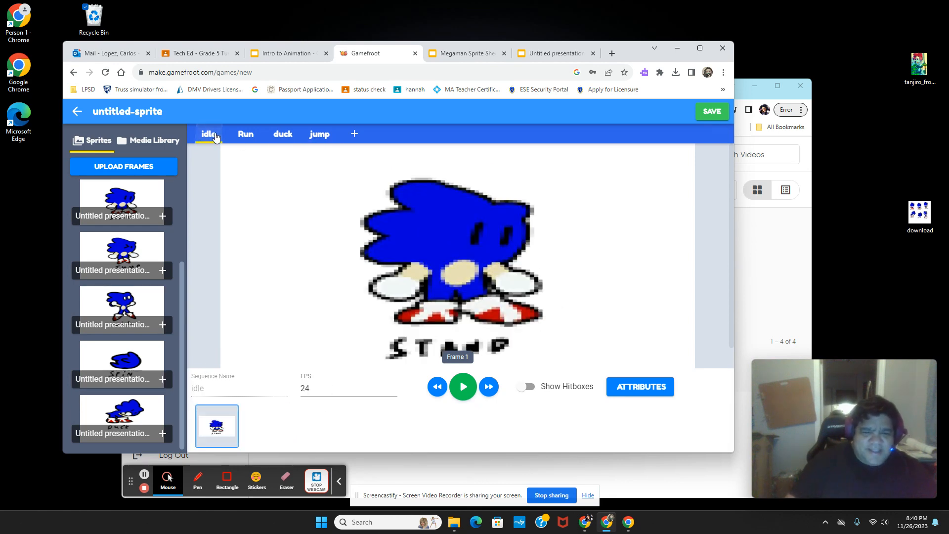
pyautogui.click(246, 137)
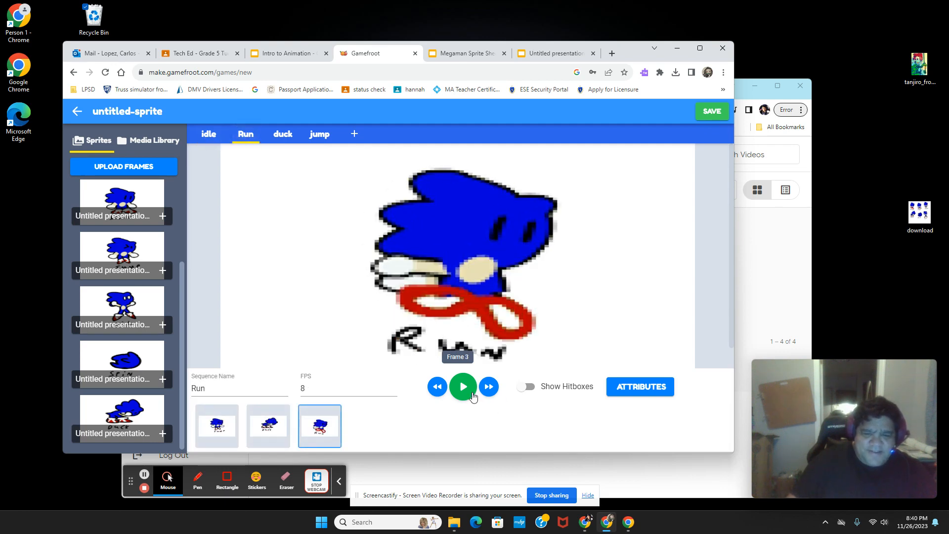
pyautogui.click(472, 395)
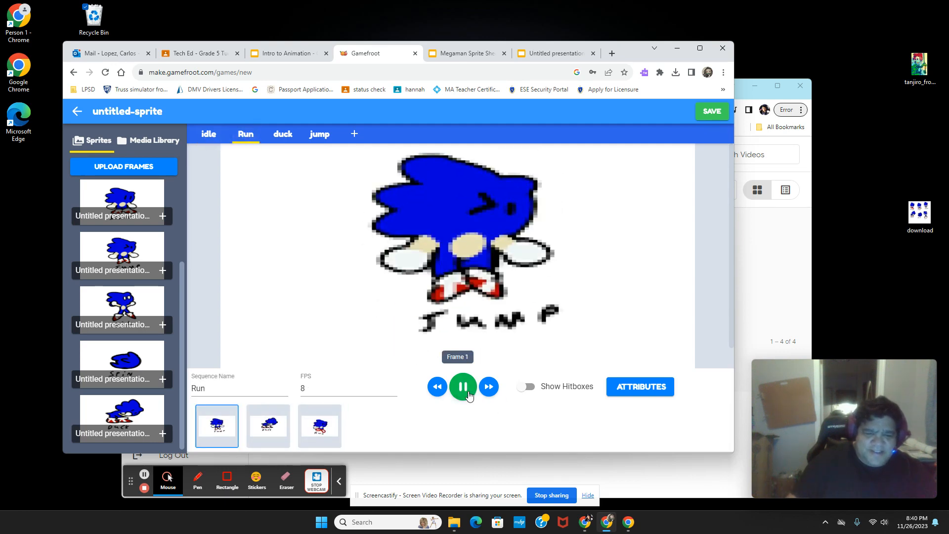
pyautogui.click(465, 391)
pyautogui.click(291, 134)
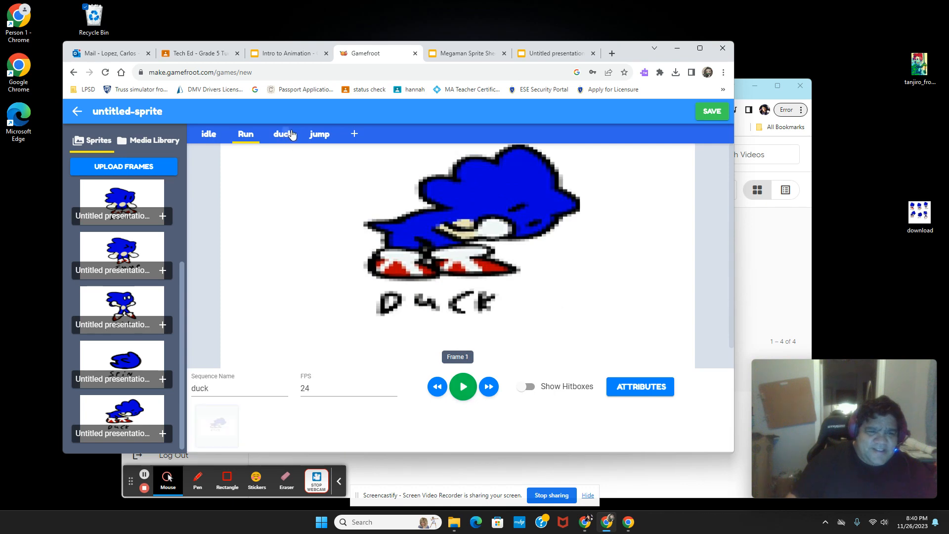
pyautogui.click(326, 140)
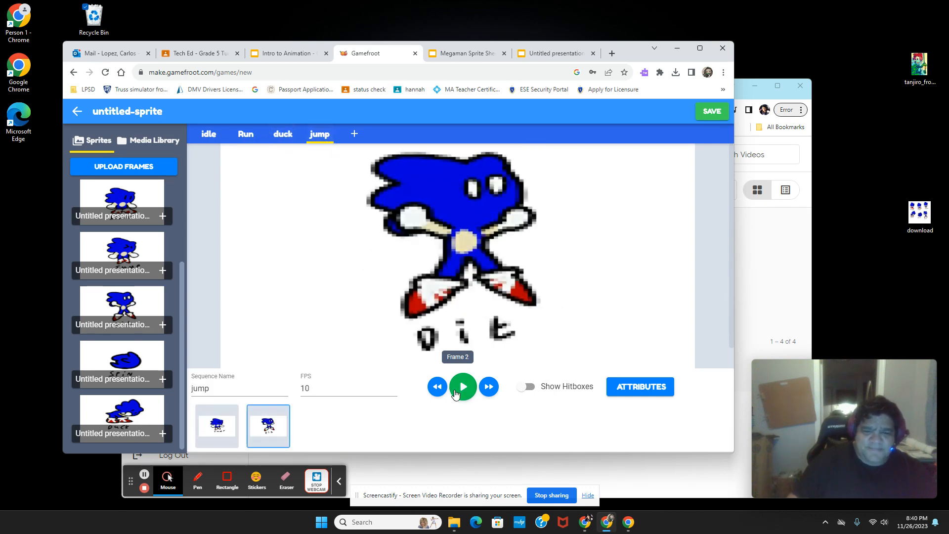
pyautogui.click(462, 386)
pyautogui.click(463, 386)
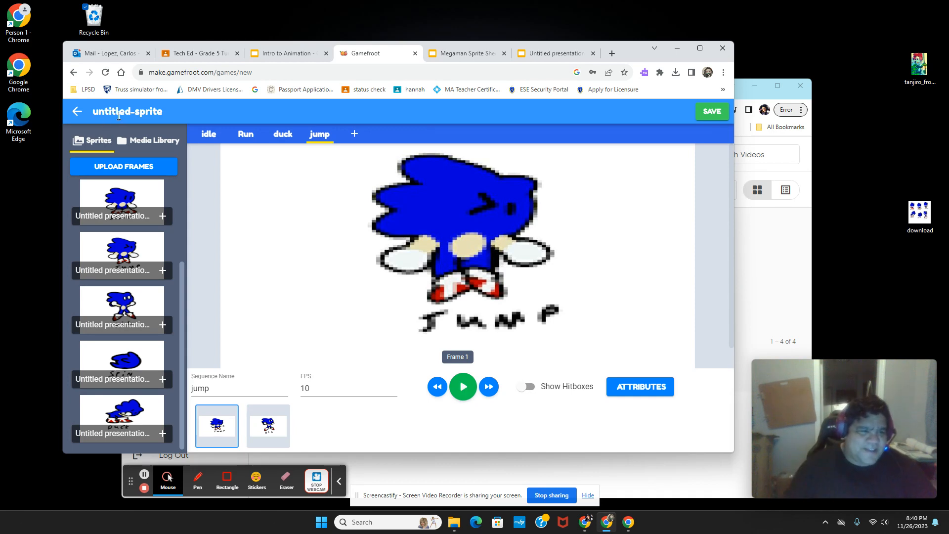
pyautogui.click(712, 113)
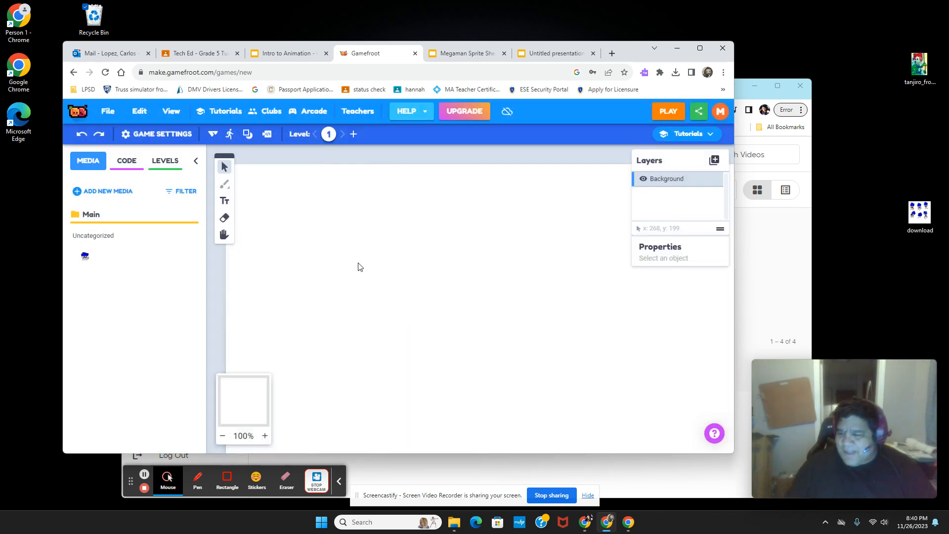
# Place the saved Sonic sprite in the level as a test, and delete it from the level.
pyautogui.click(85, 255)
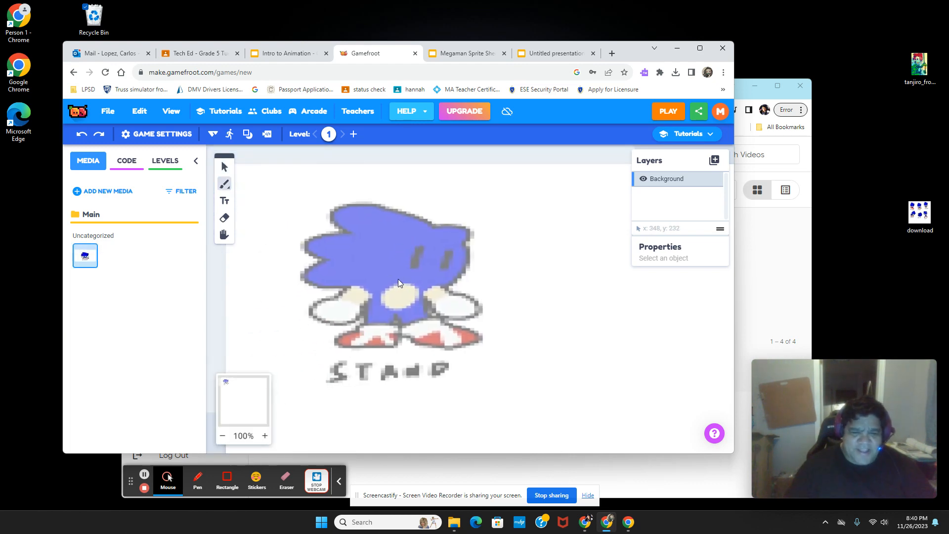
pyautogui.click(390, 331)
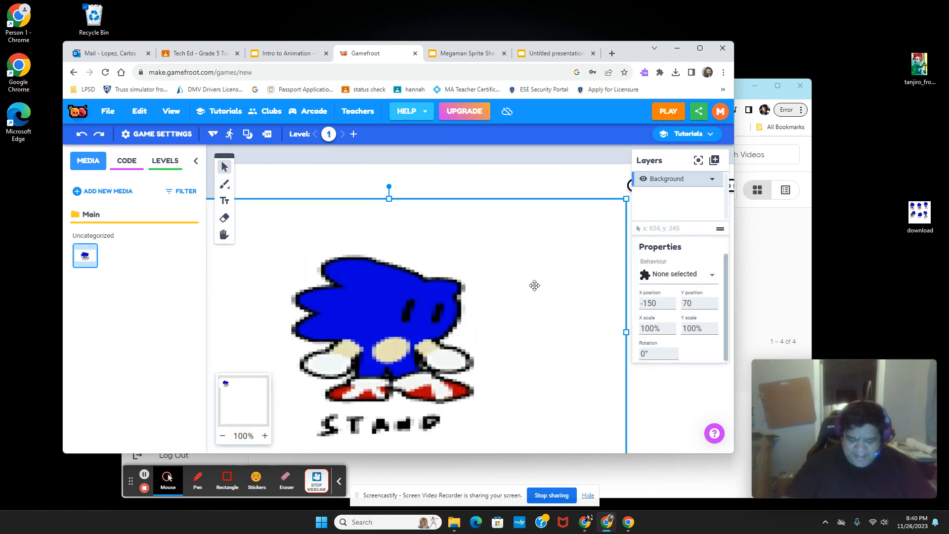
pyautogui.press('Delete')
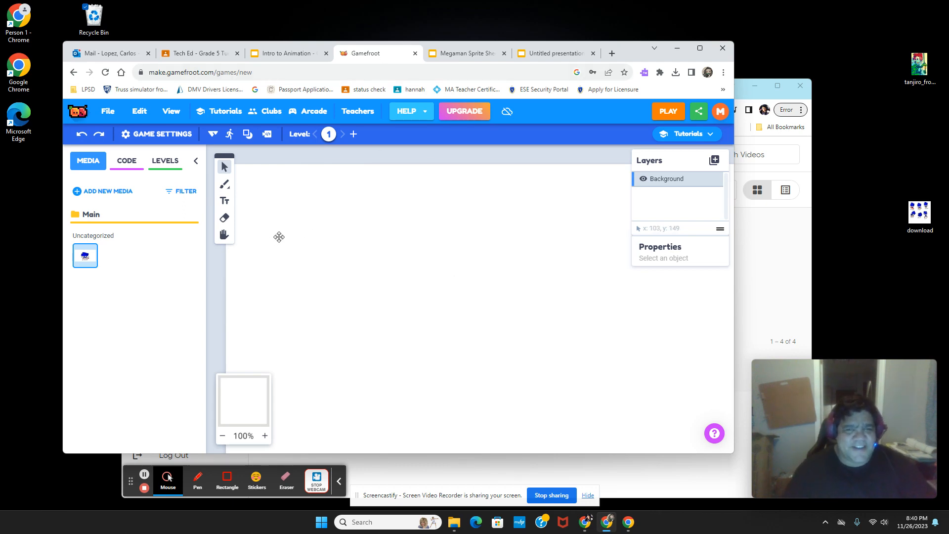
pyautogui.moveTo(835, 375)
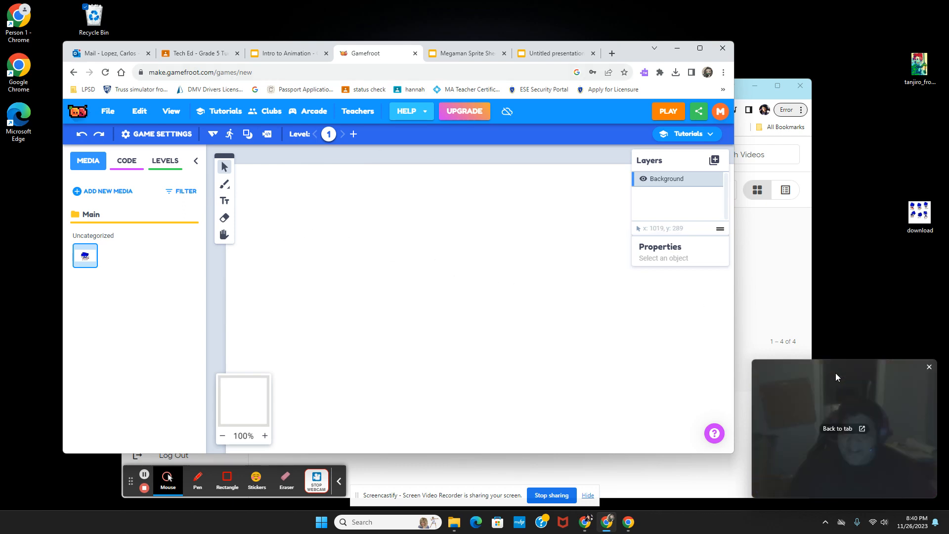
pyautogui.click(894, 414)
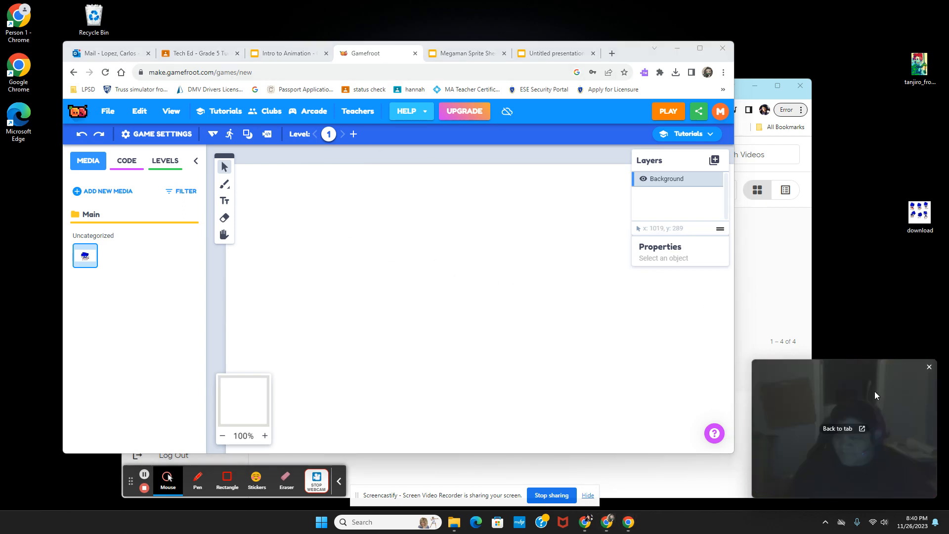
pyautogui.moveTo(875, 395); pyautogui.dragTo(768, 220)
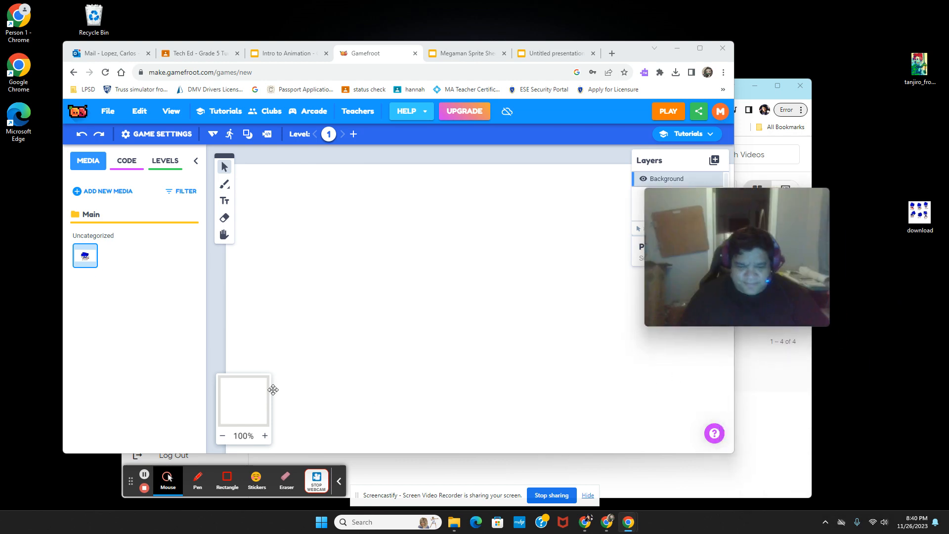